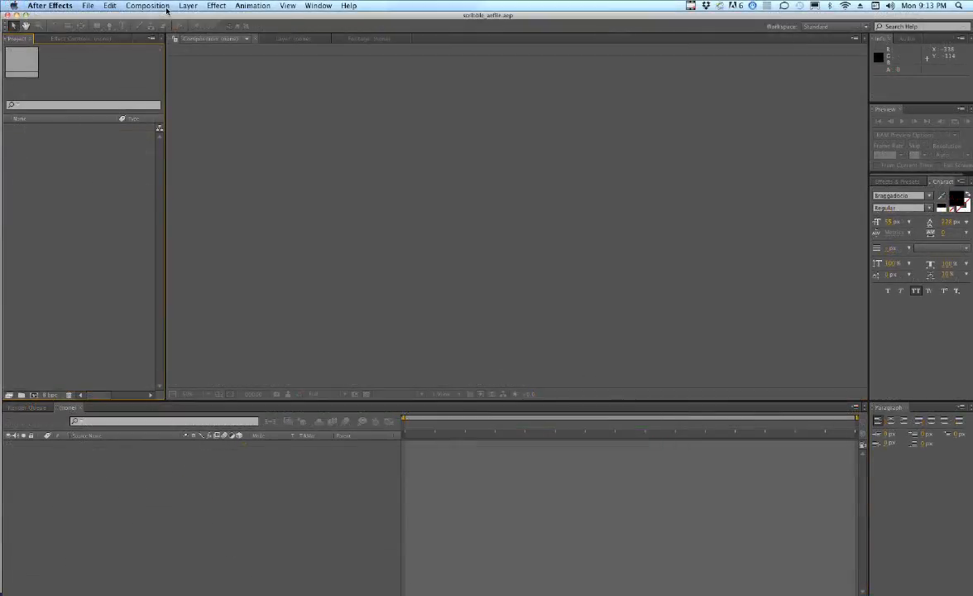
Create a new 1920 x 1080 composition with the HDTV 1080 29.97 preset and a duration of 900 frames.
click(157, 6)
click(165, 18)
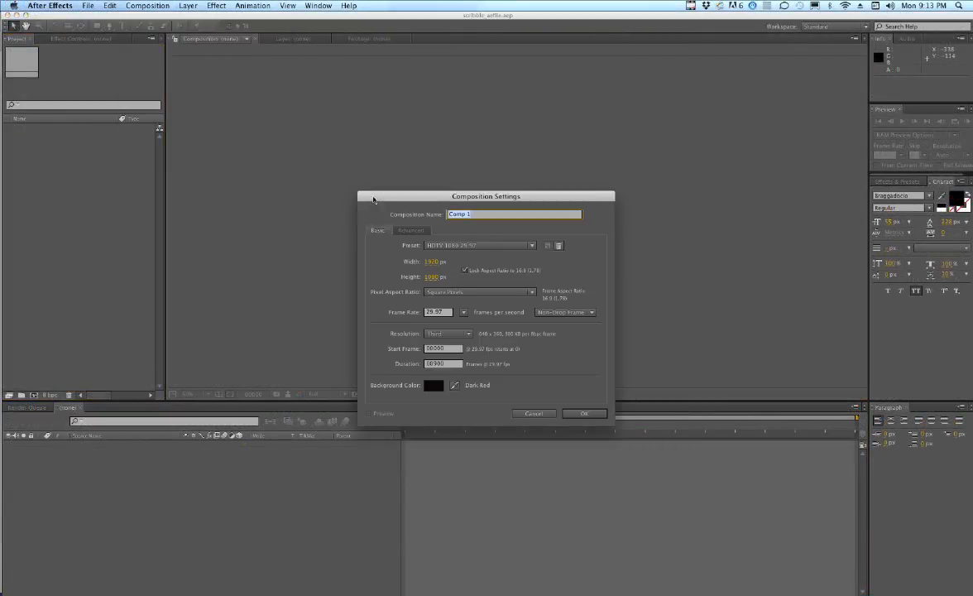
click(584, 413)
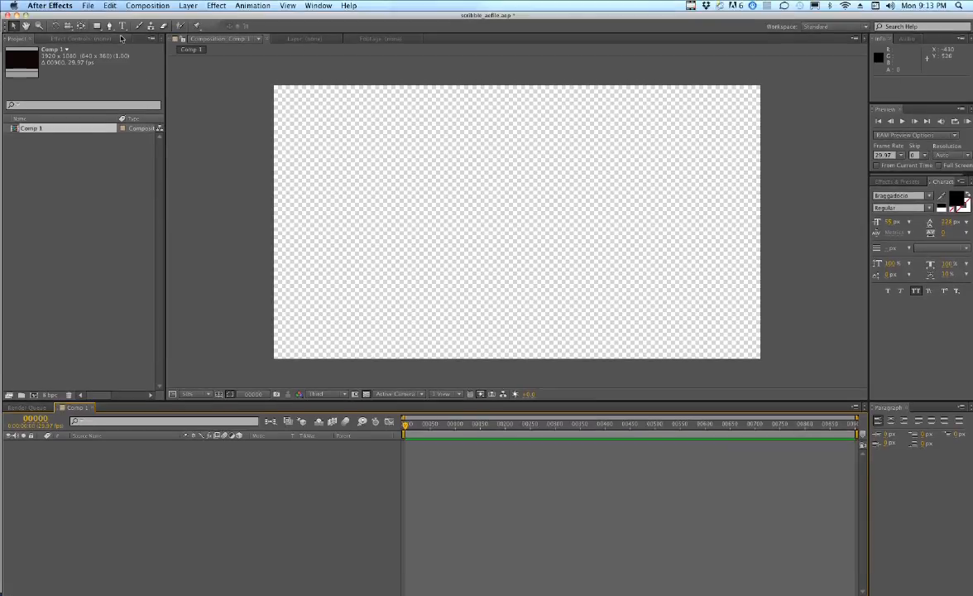
Add a text layer reading "LIGHTNING" in the composition.
click(123, 15)
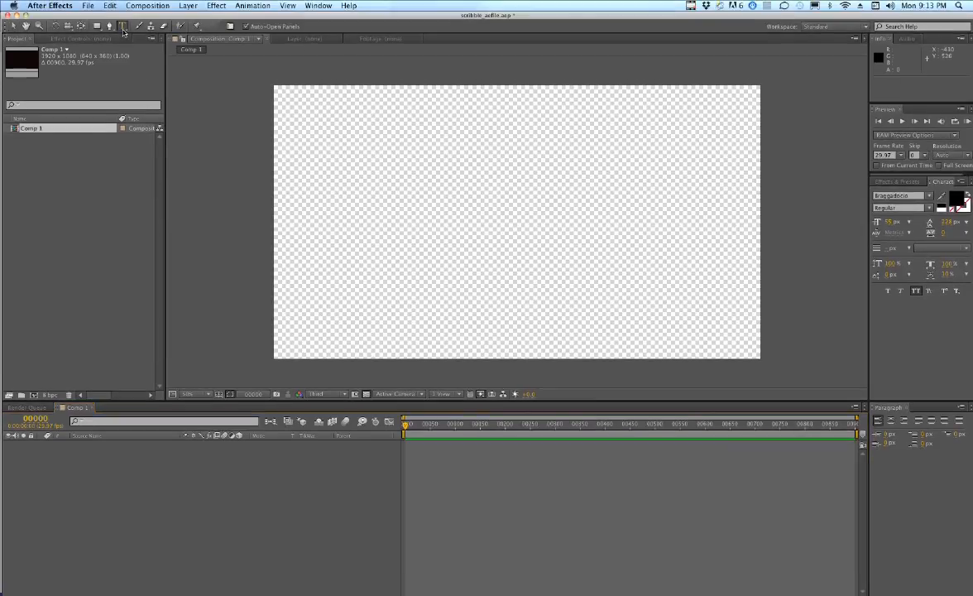
click(338, 208)
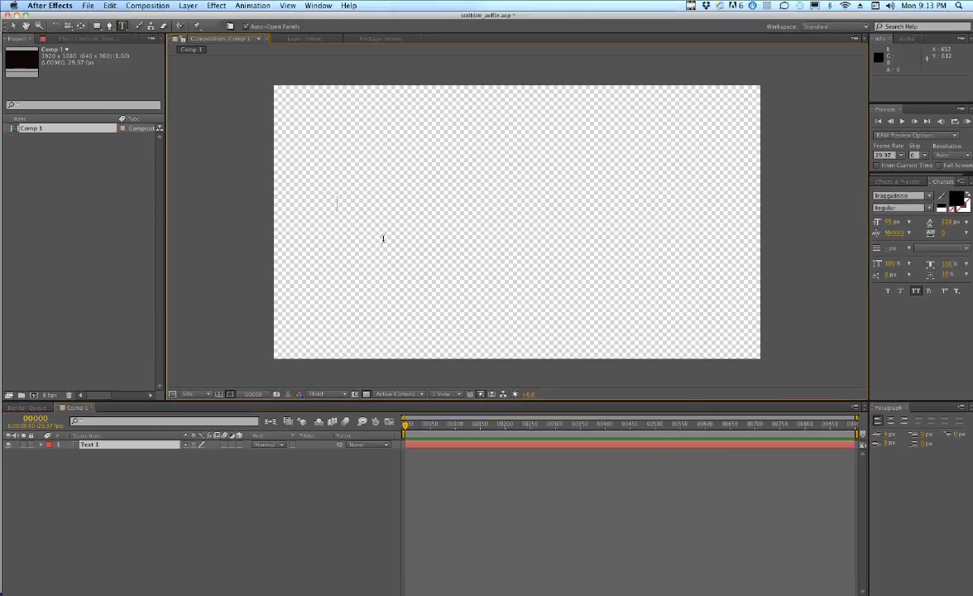
text(LIGH)
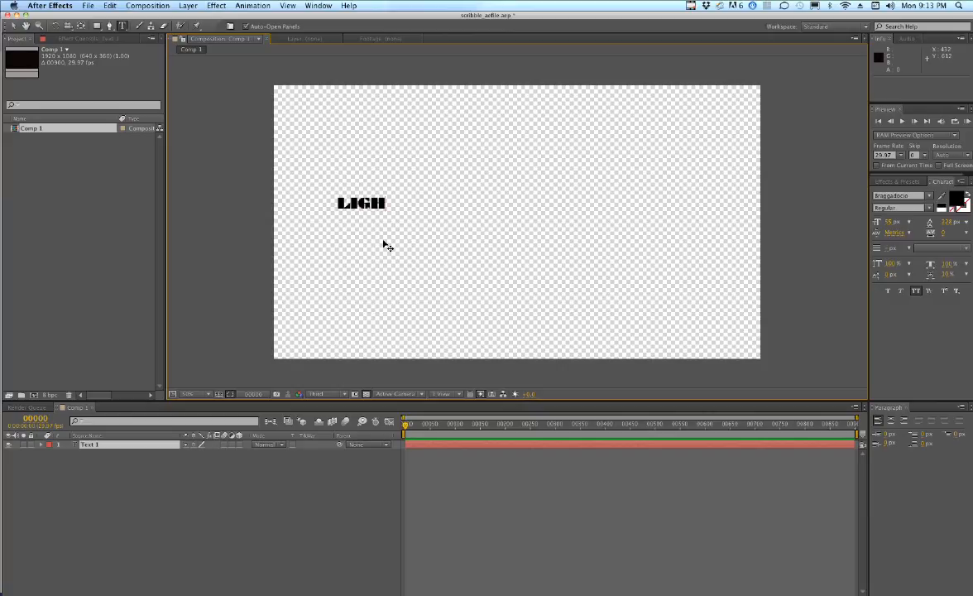
text(TNING)
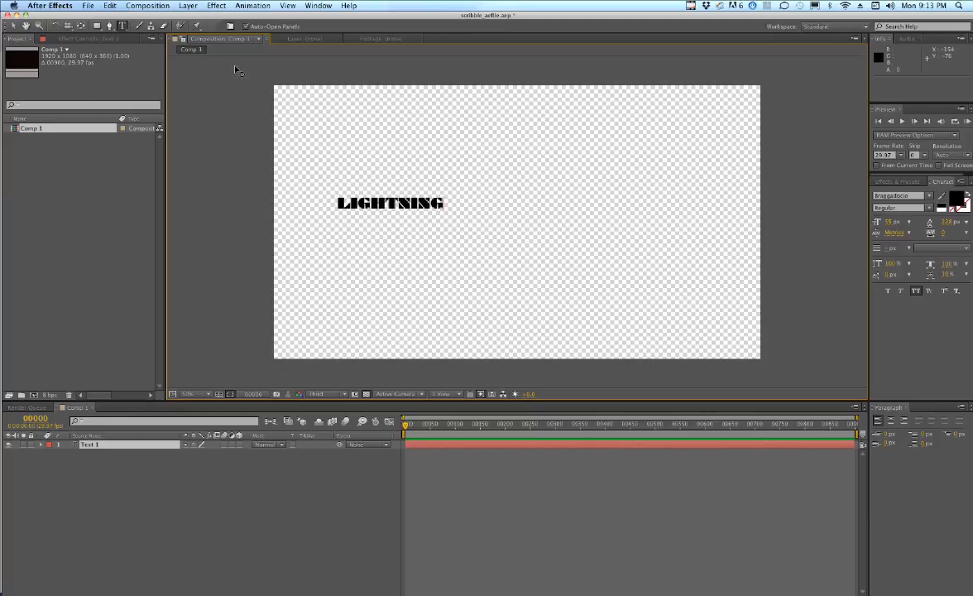
click(13, 25)
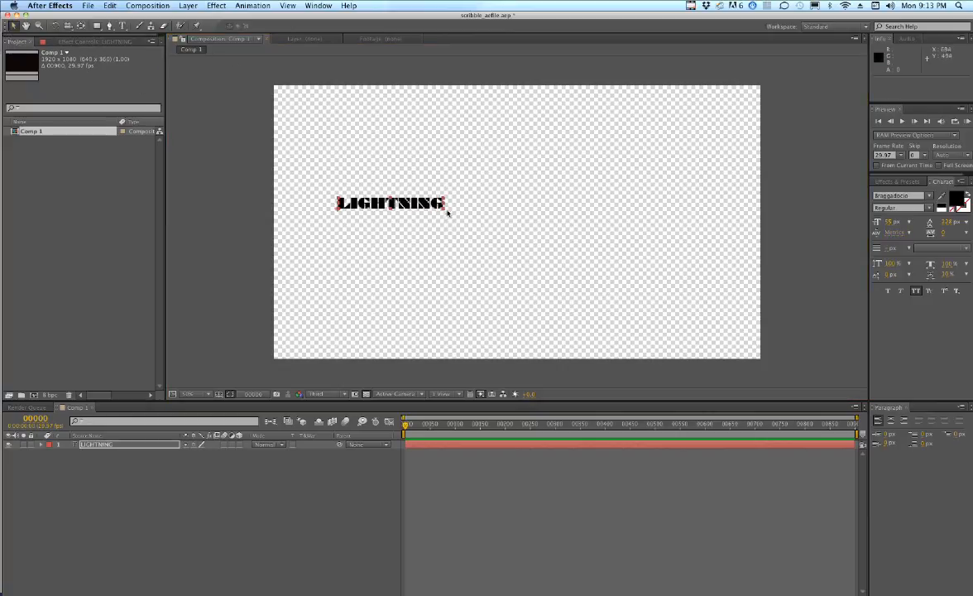
Scale the LIGHTNING text up to fill most of the composition's width and move it to the middle of the frame.
drag(448, 211, 489, 211)
drag(422, 172, 487, 220)
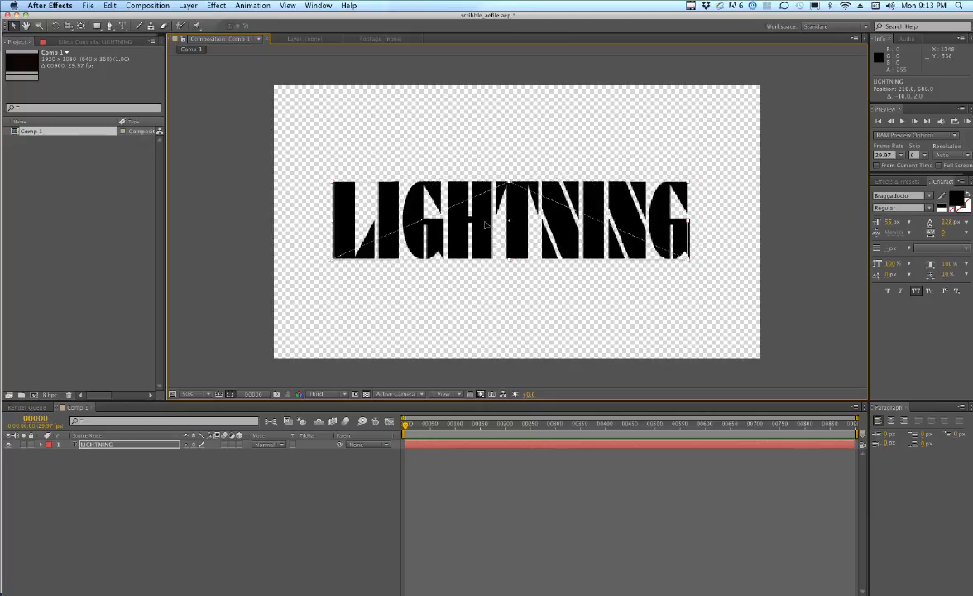
double_click(448, 205)
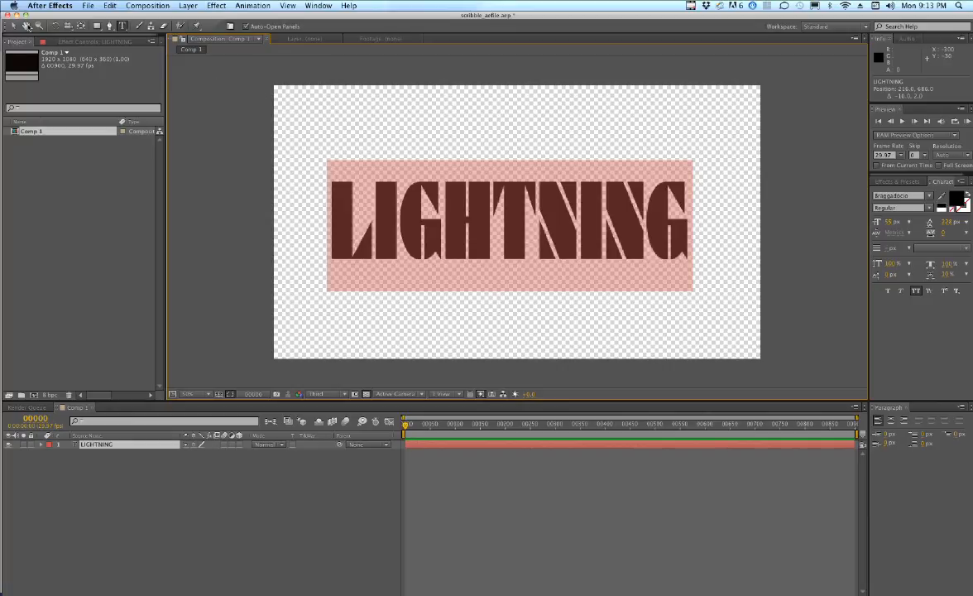
click(12, 26)
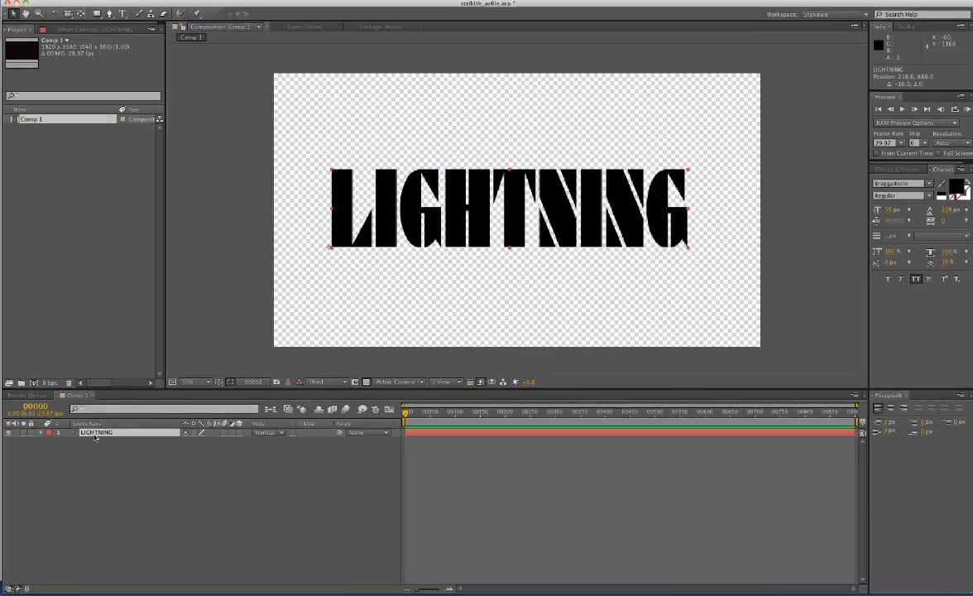
Create masks from the LIGHTNING text layer.
right_click(95, 435)
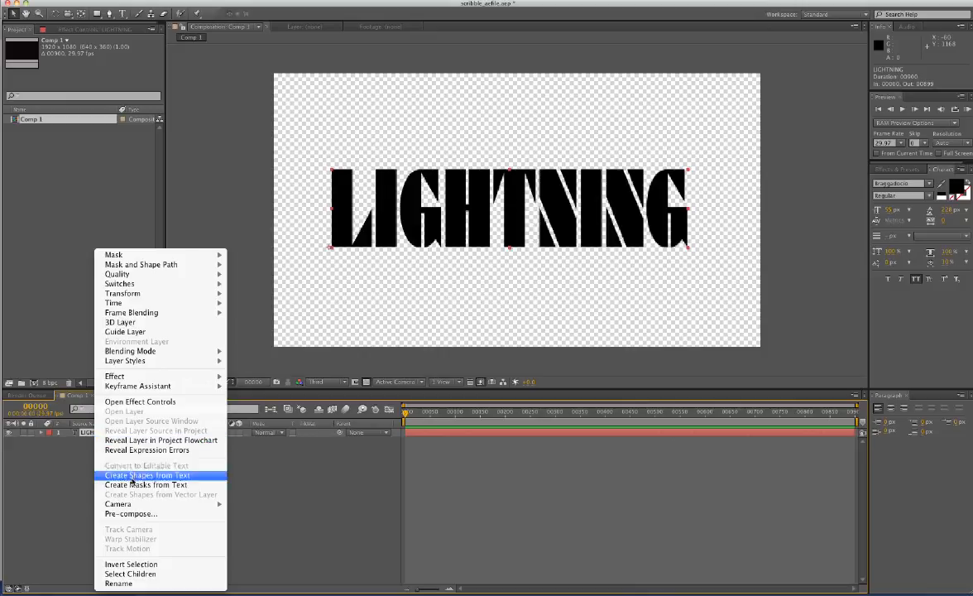
click(137, 485)
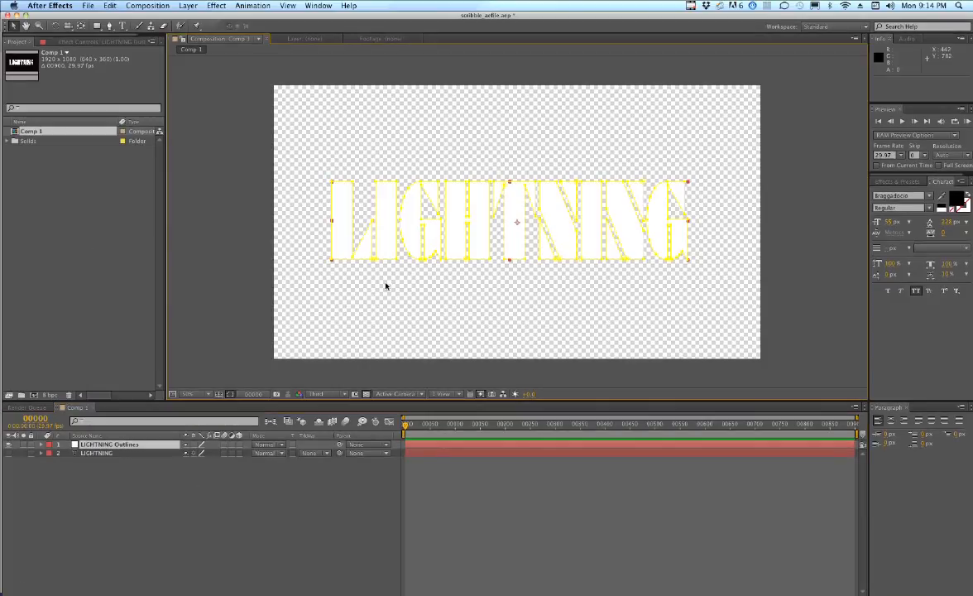
click(373, 259)
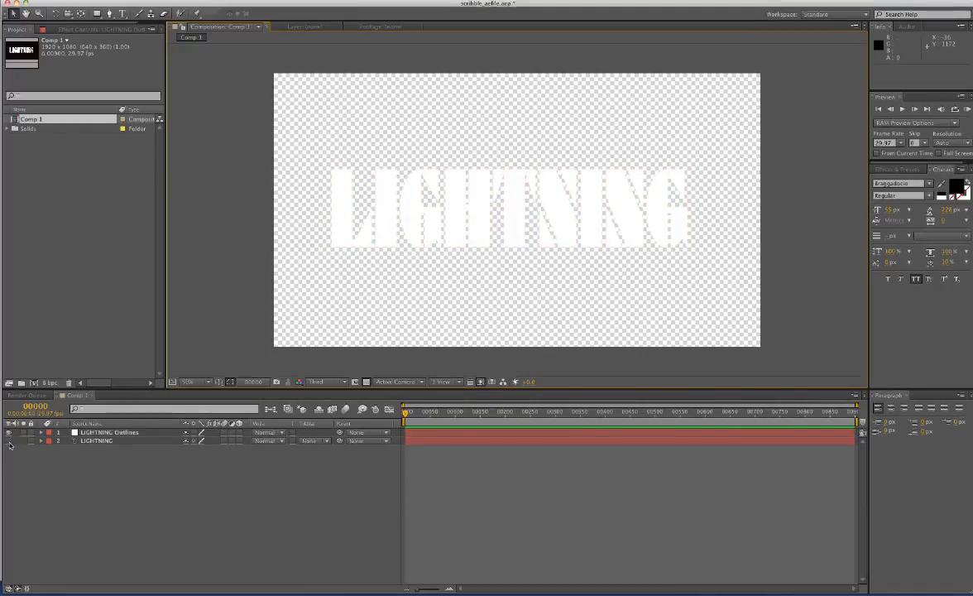
Apply the Scribble effect to the LIGHTNING Outlines layer.
click(96, 433)
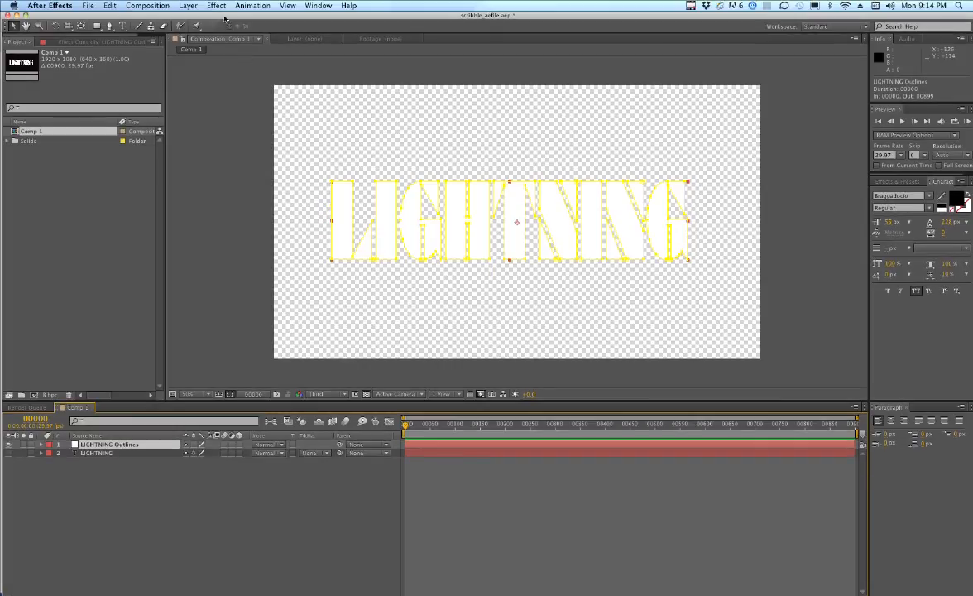
click(217, 6)
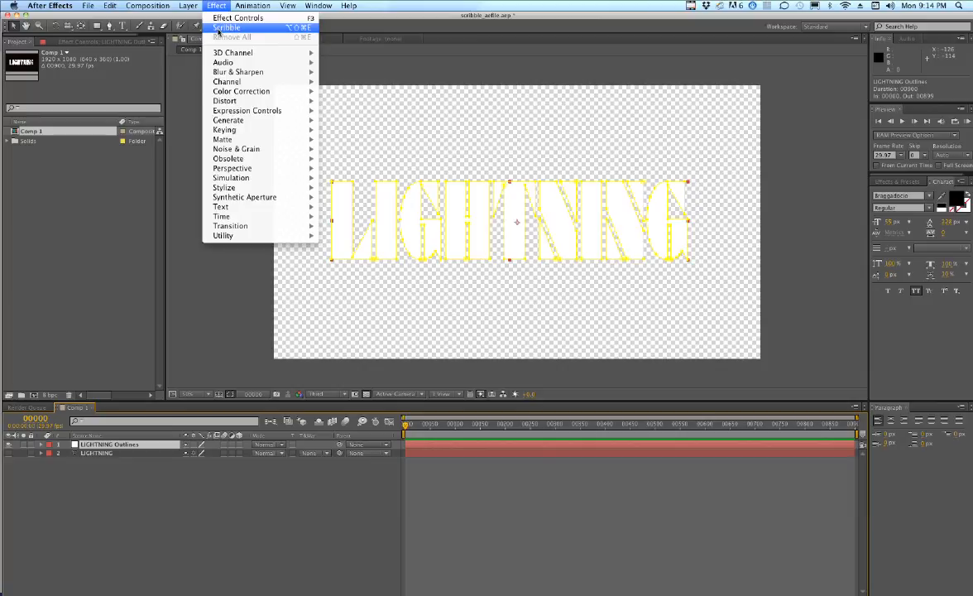
mouse_move(230, 120)
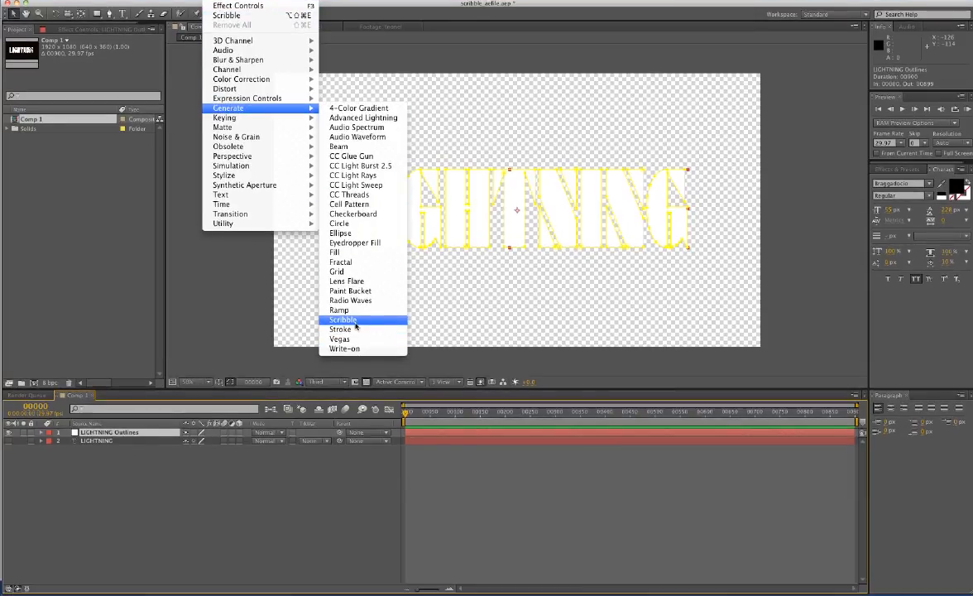
click(356, 327)
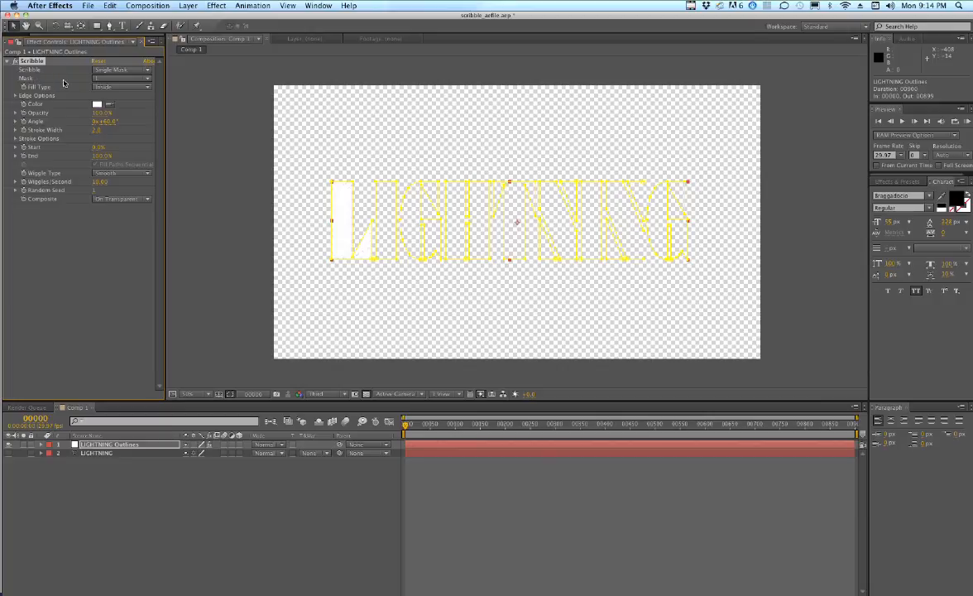
Make the Scribble effect use All Masks so that every letter is scribbled.
click(108, 80)
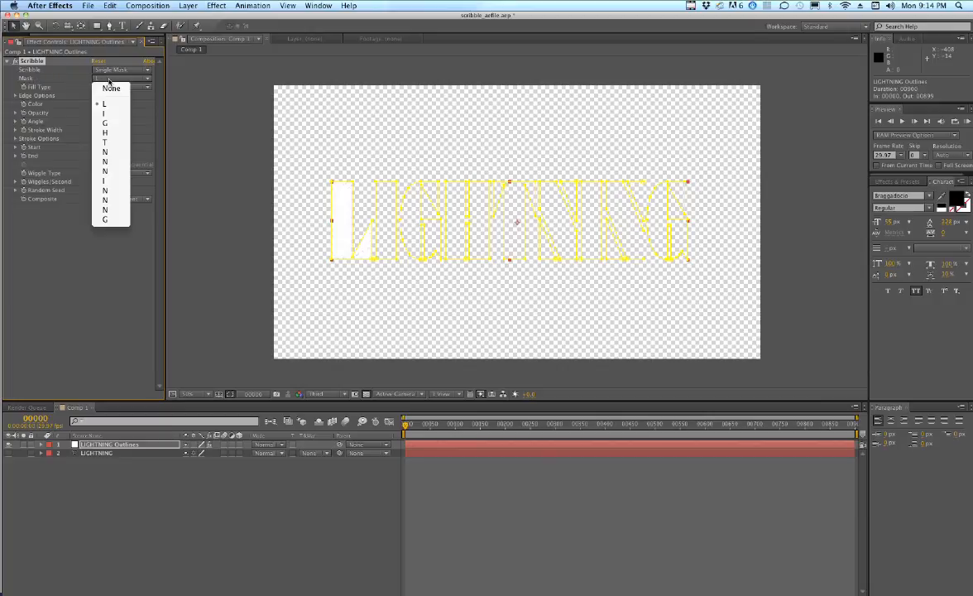
click(104, 77)
click(112, 69)
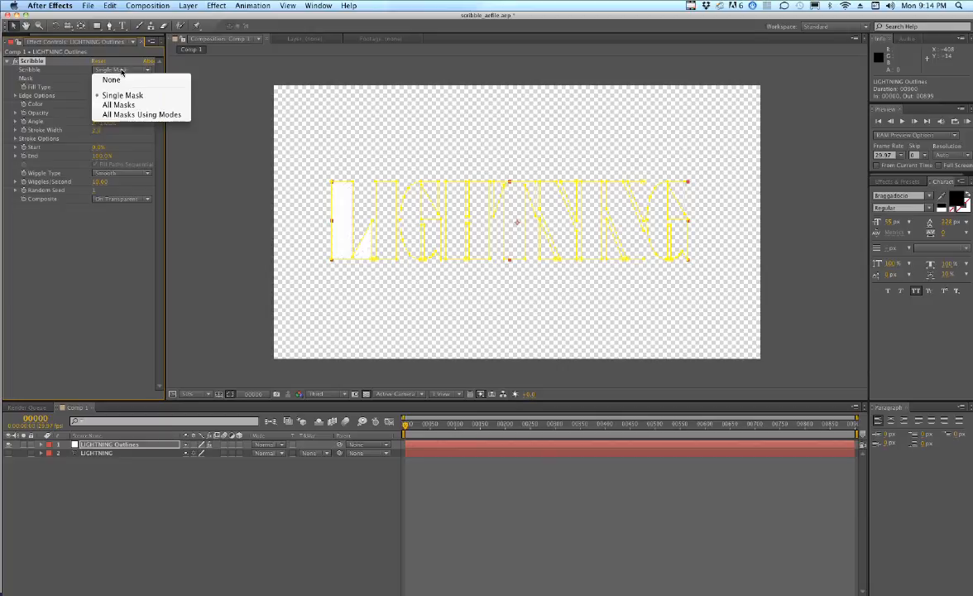
click(120, 105)
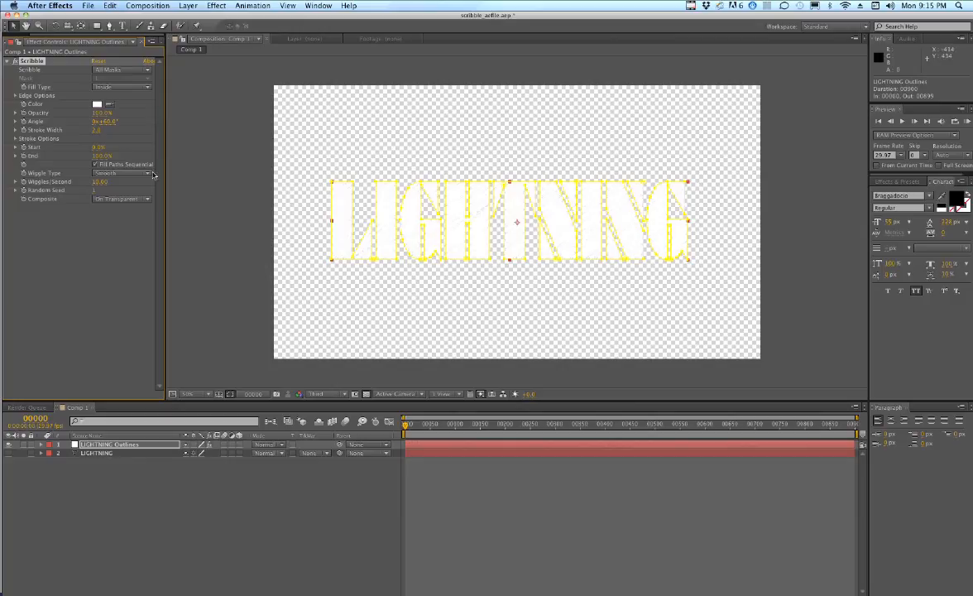
Change the Scribble color to dark gray 313030 and deselect the layer.
click(97, 106)
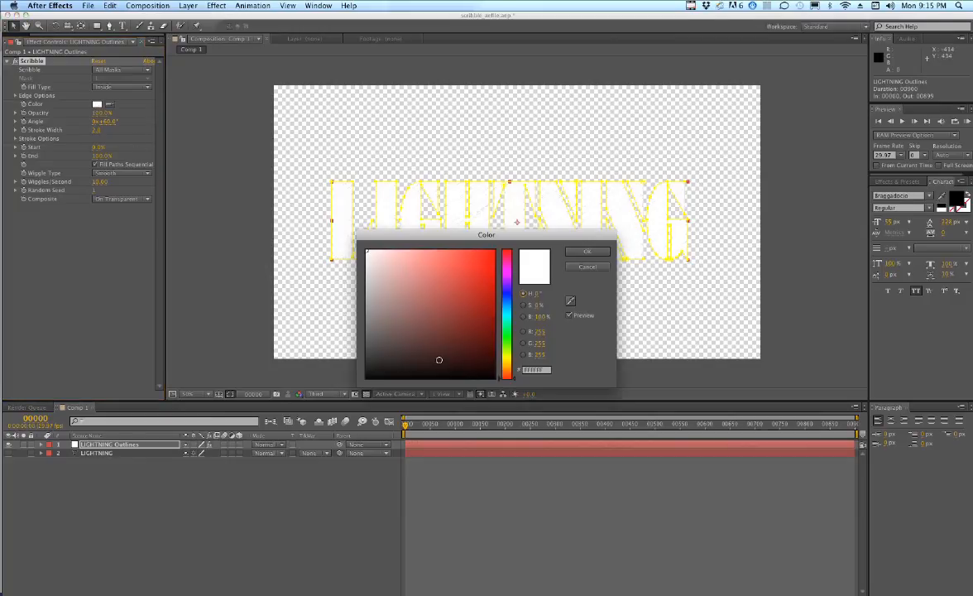
click(374, 351)
drag(374, 338, 369, 341)
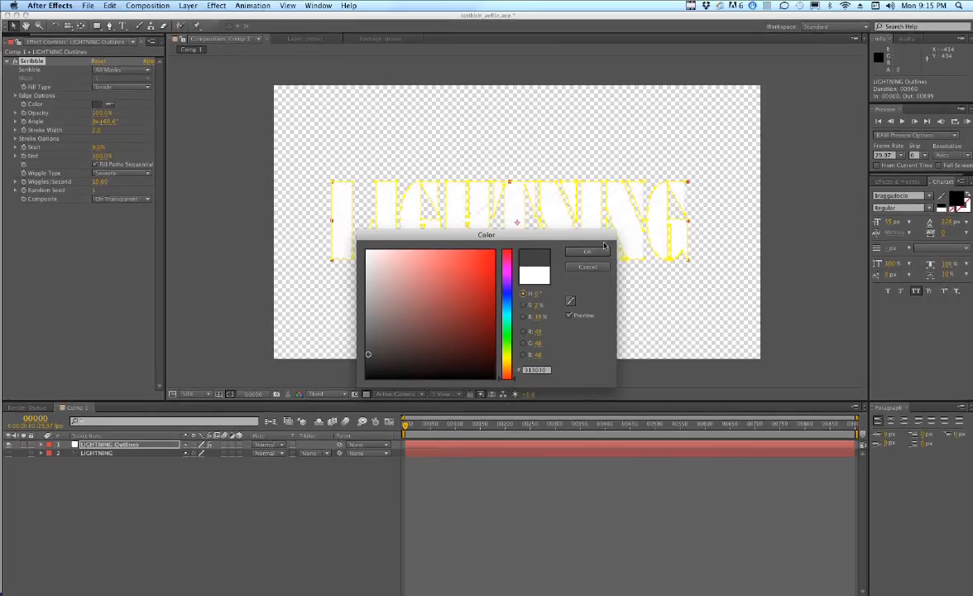
click(587, 239)
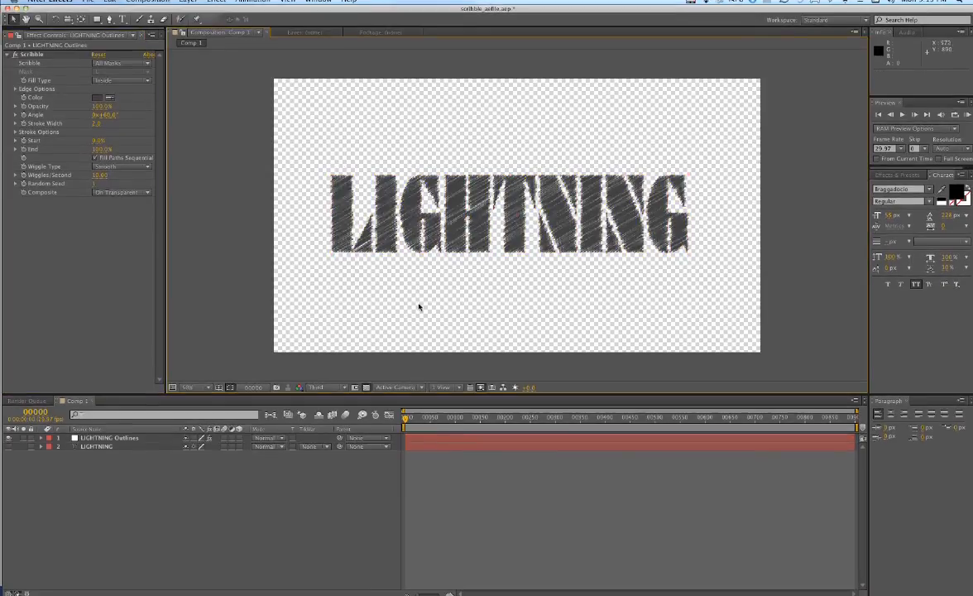
click(346, 236)
click(303, 213)
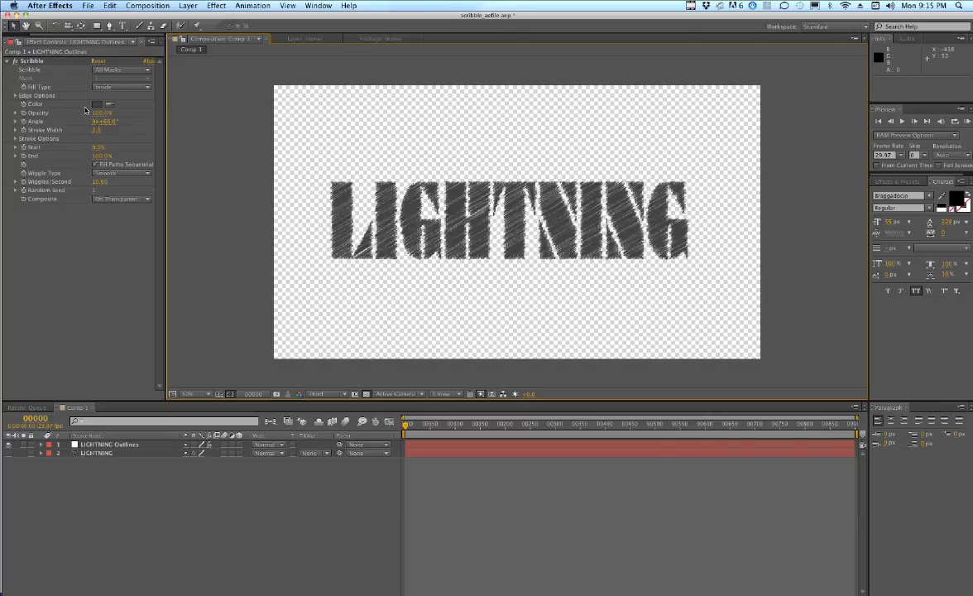
Lower the Scribble opacity to about 58%.
mouse_move(101, 113)
mouse_down()
mouse_move(97, 125)
mouse_move(90, 77)
mouse_up()
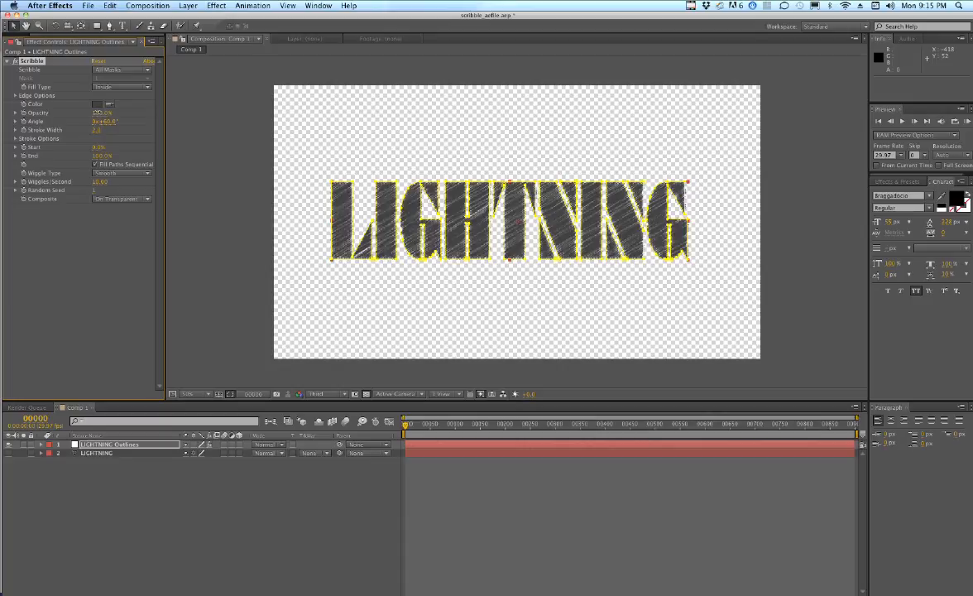
drag(97, 134, 93, 132)
click(197, 280)
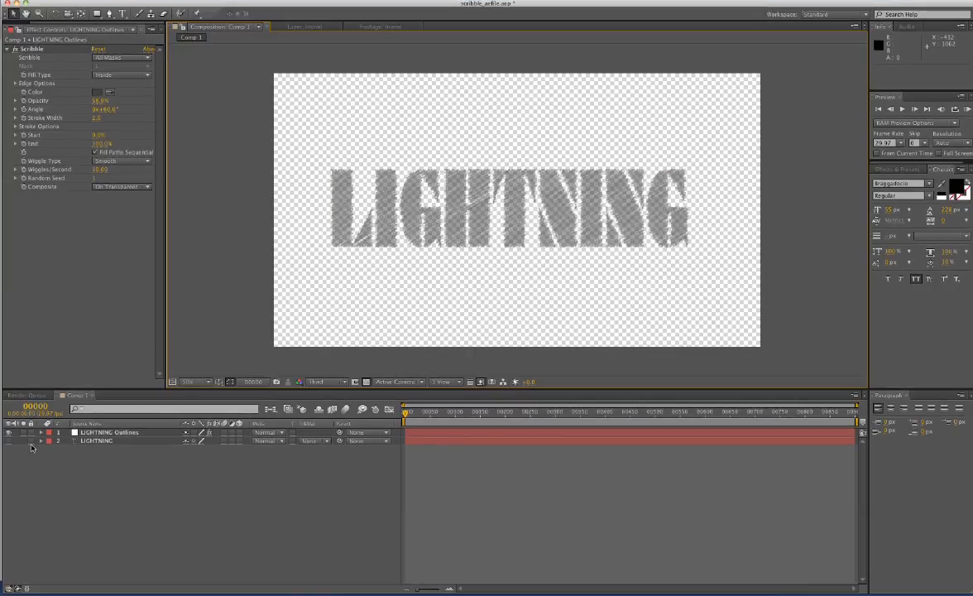
Show the original LIGHTNING text layer beneath the outlines and set the Scribble color to white.
click(9, 440)
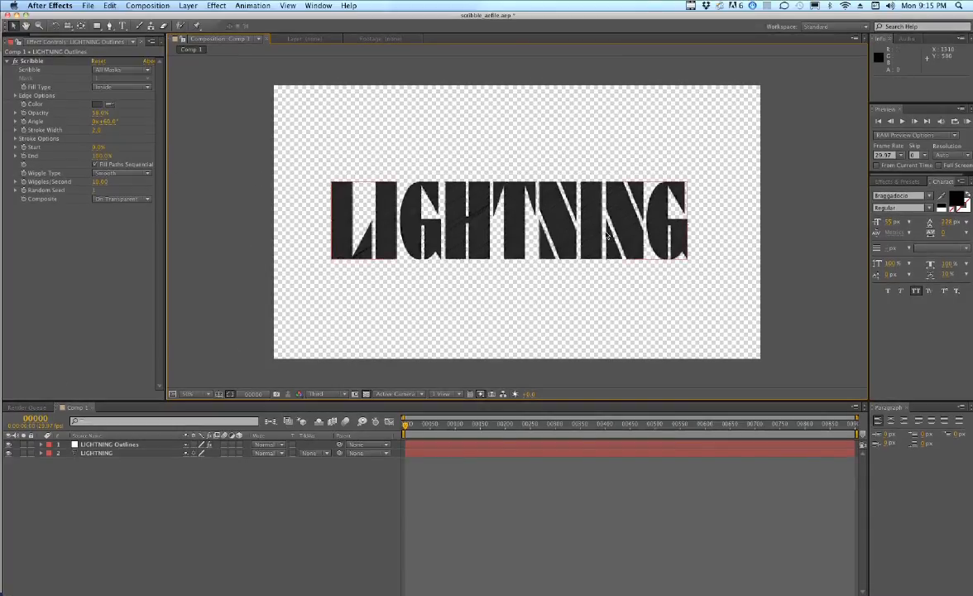
click(97, 103)
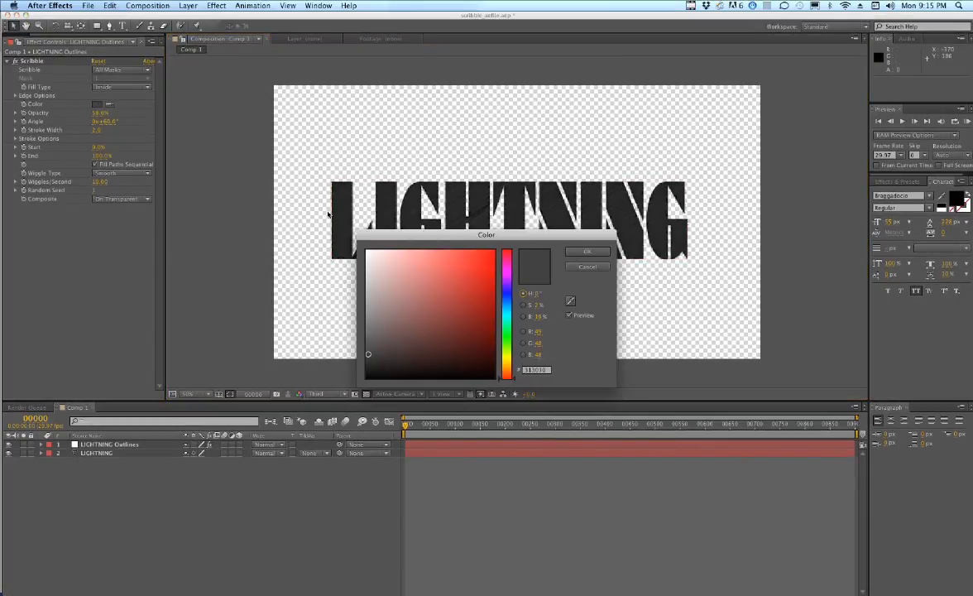
drag(403, 270, 297, 206)
key(Return)
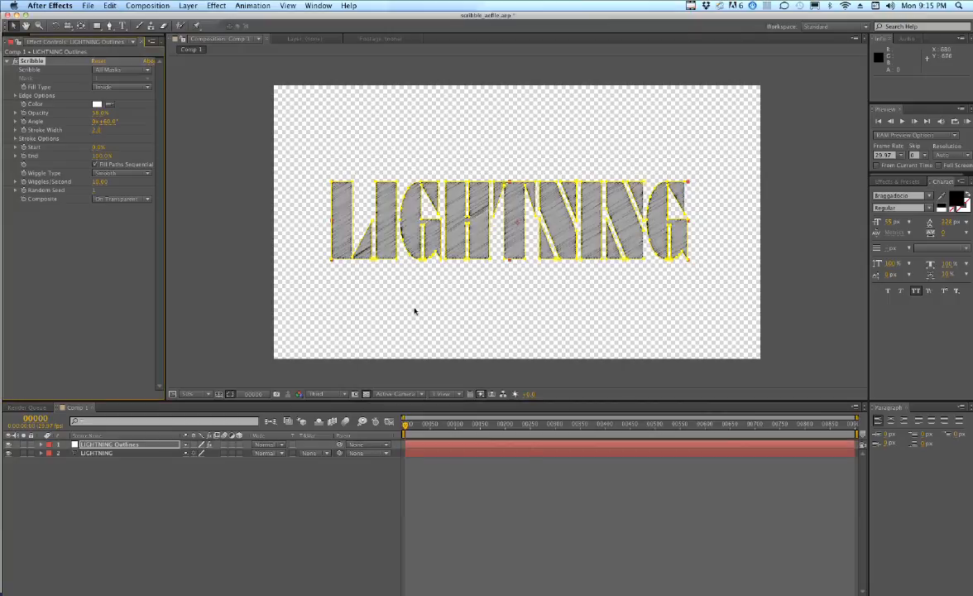
Set the Scribble opacity to 100% and reveal the Anchor Point property of both layers.
drag(97, 112, 145, 112)
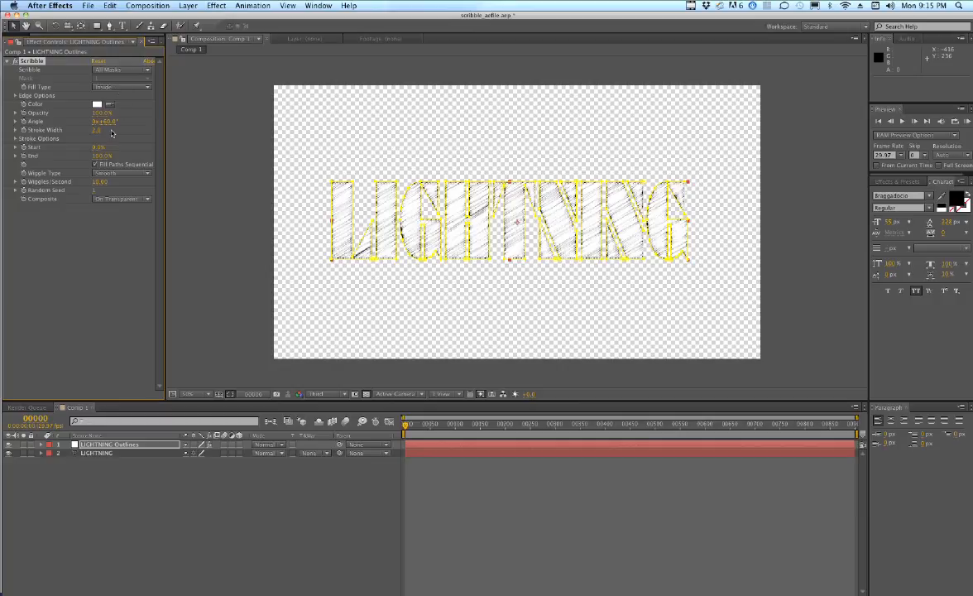
click(257, 202)
key(a)
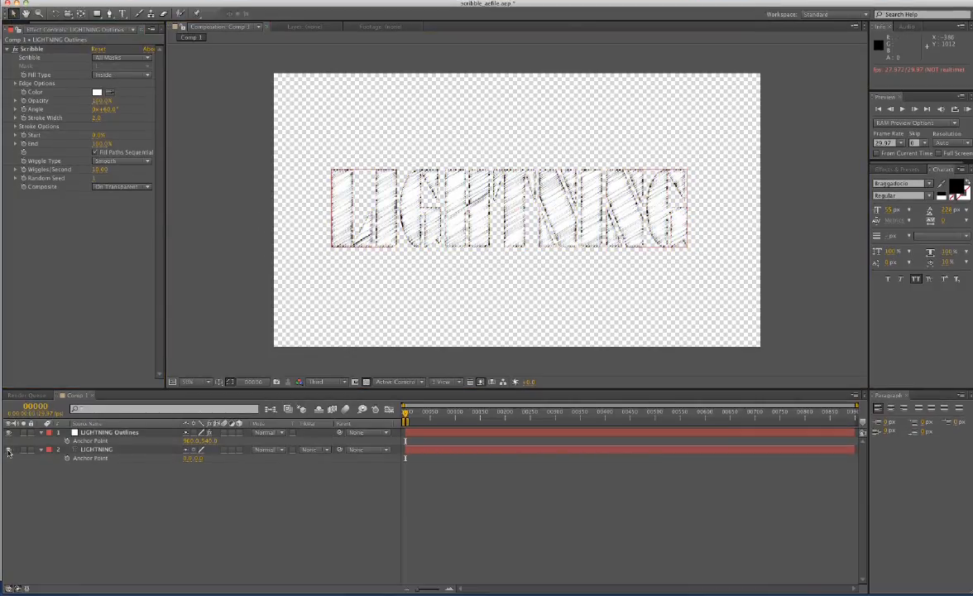
Hide the original LIGHTNING text layer and set the Scribble color to a dark gray.
click(8, 462)
click(96, 106)
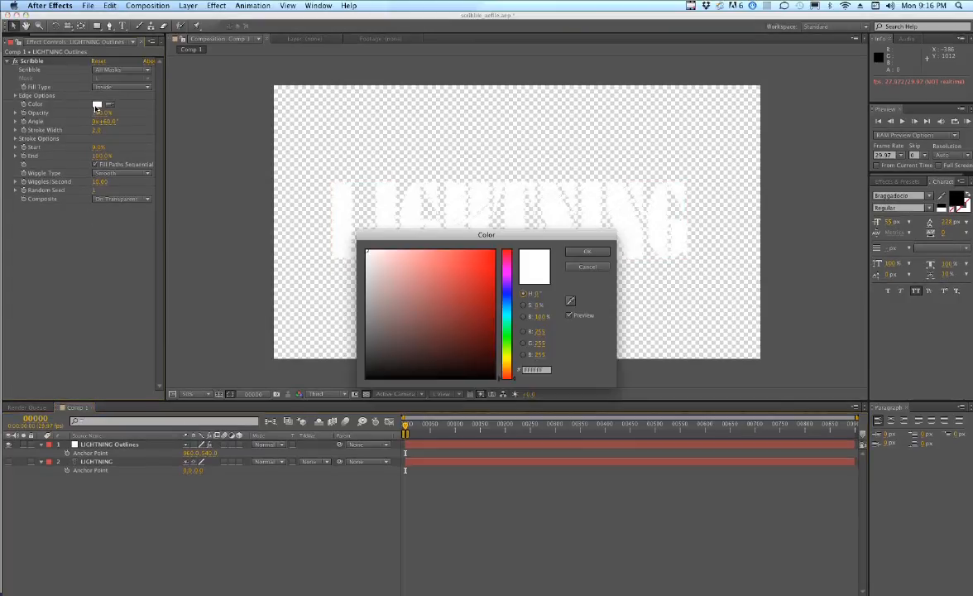
click(364, 342)
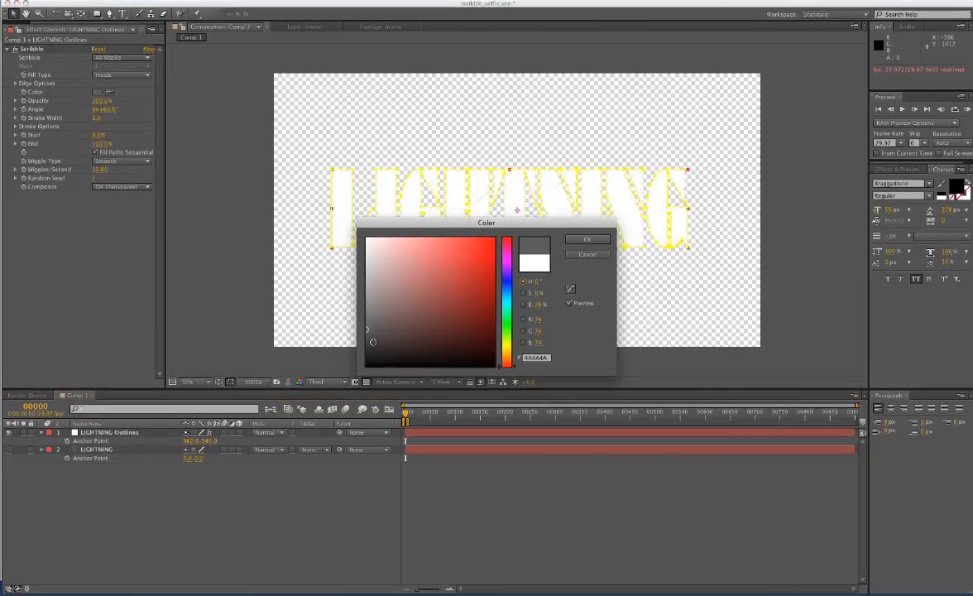
key(Return)
click(248, 269)
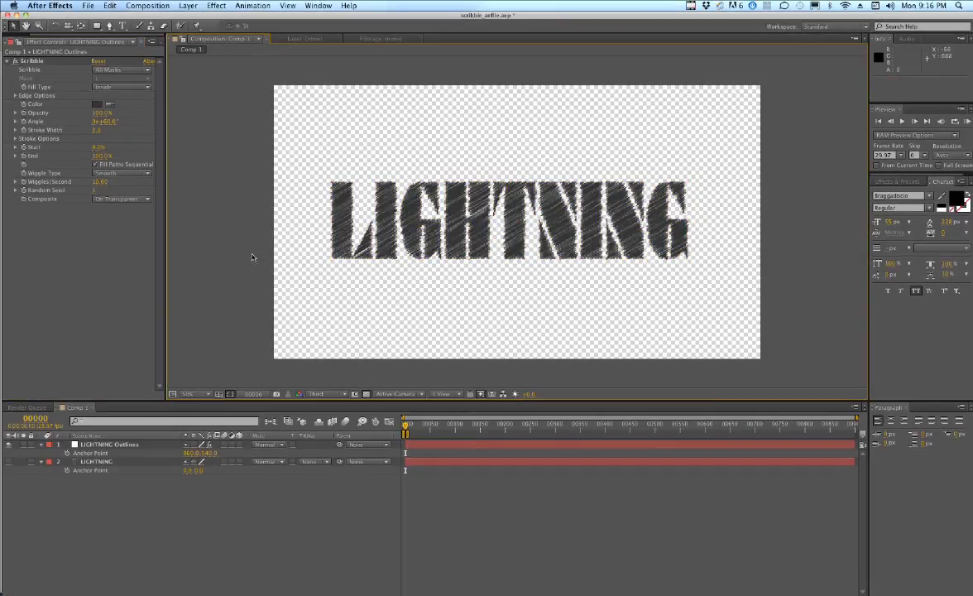
Set the Scribble angle to about 65° and increase the stroke width to about 3.
click(107, 122)
drag(110, 128, 110, 118)
click(106, 122)
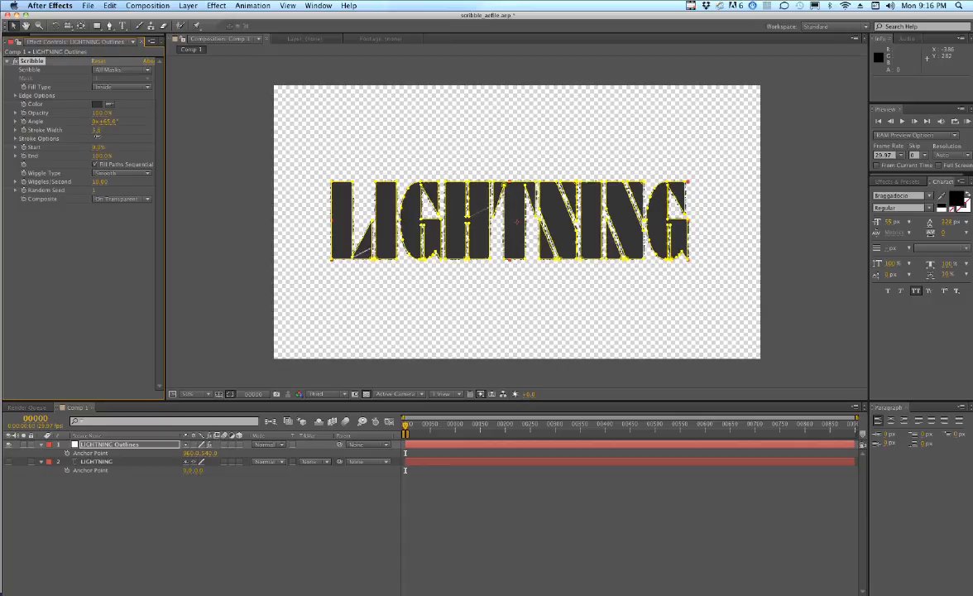
Fine-tune the Scribble stroke width to about 2.2 so gaps show between the strokes.
drag(97, 140, 94, 140)
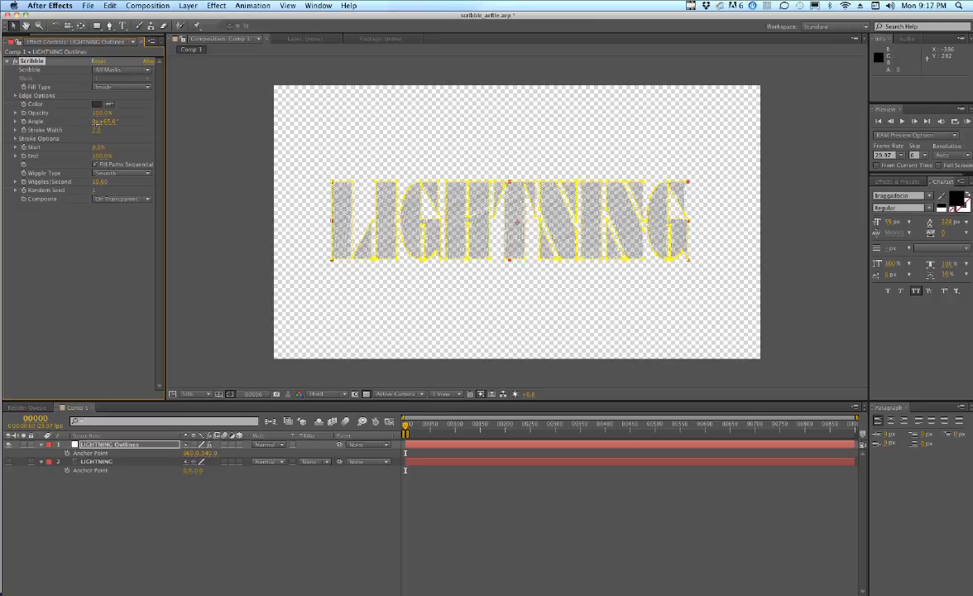
drag(97, 129, 98, 134)
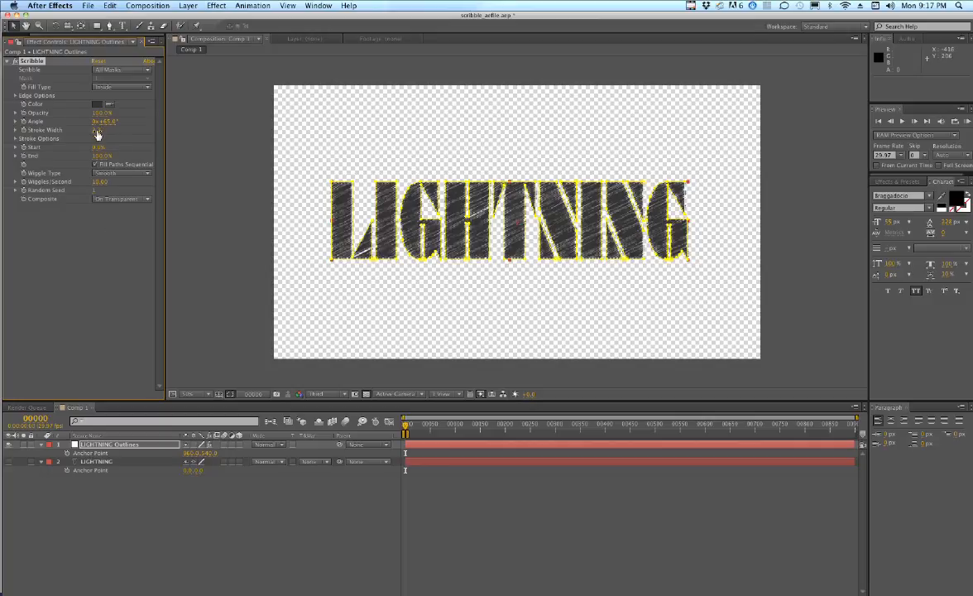
drag(96, 131, 91, 140)
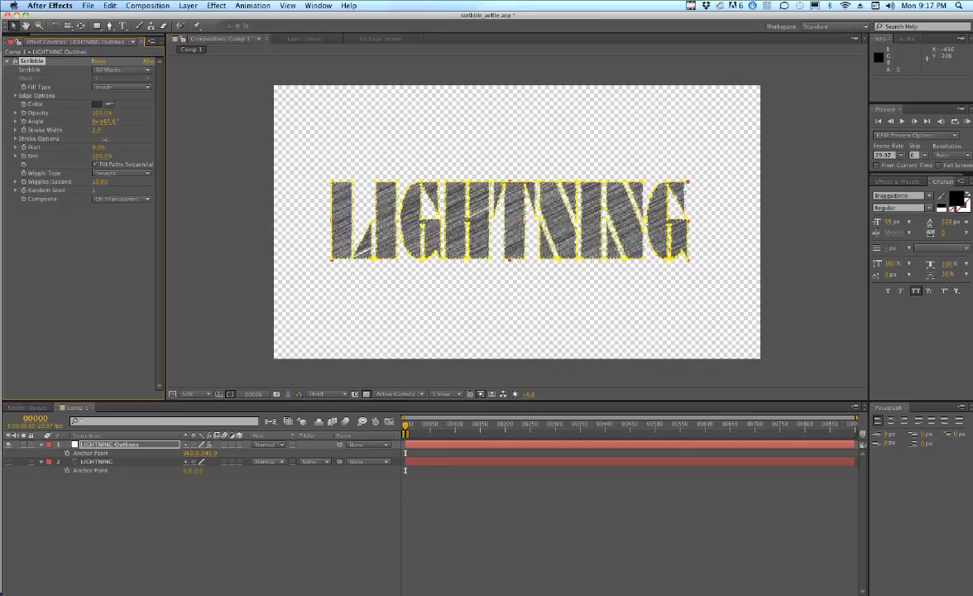
click(102, 236)
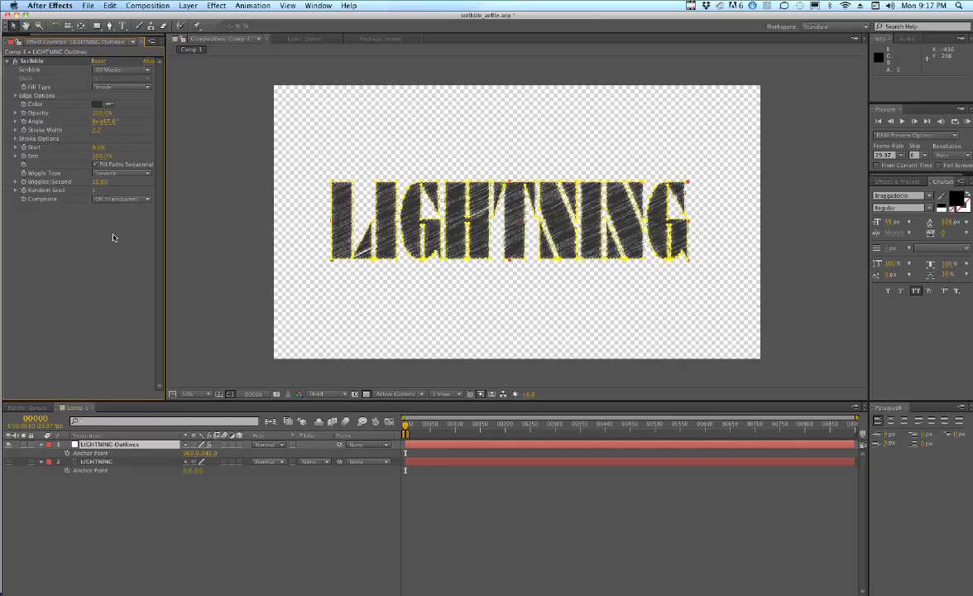
Adjust the Scribble stroke options for curviness, curviness variation and spacing, and set the path overlap to about -1.
click(15, 139)
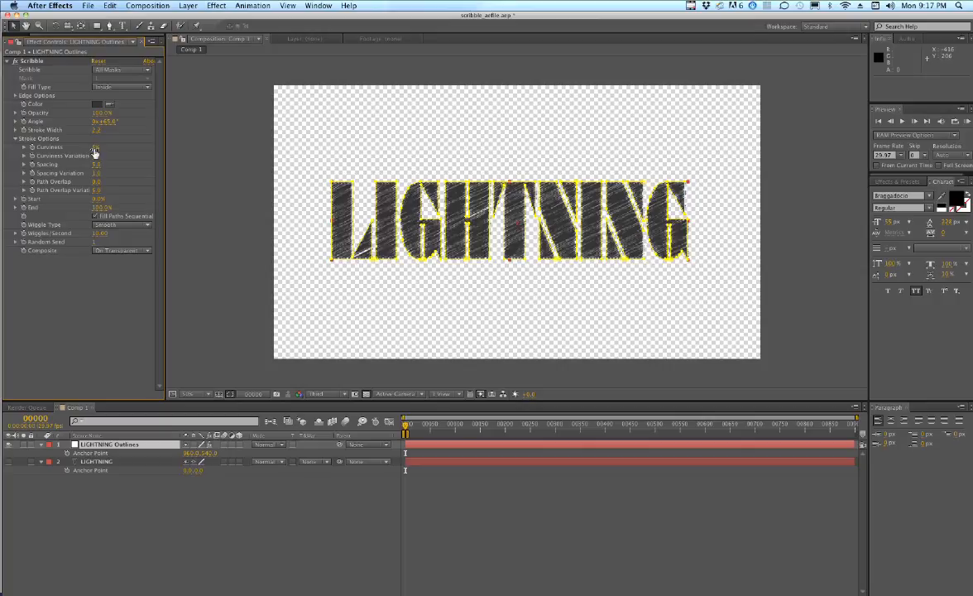
drag(93, 148, 96, 140)
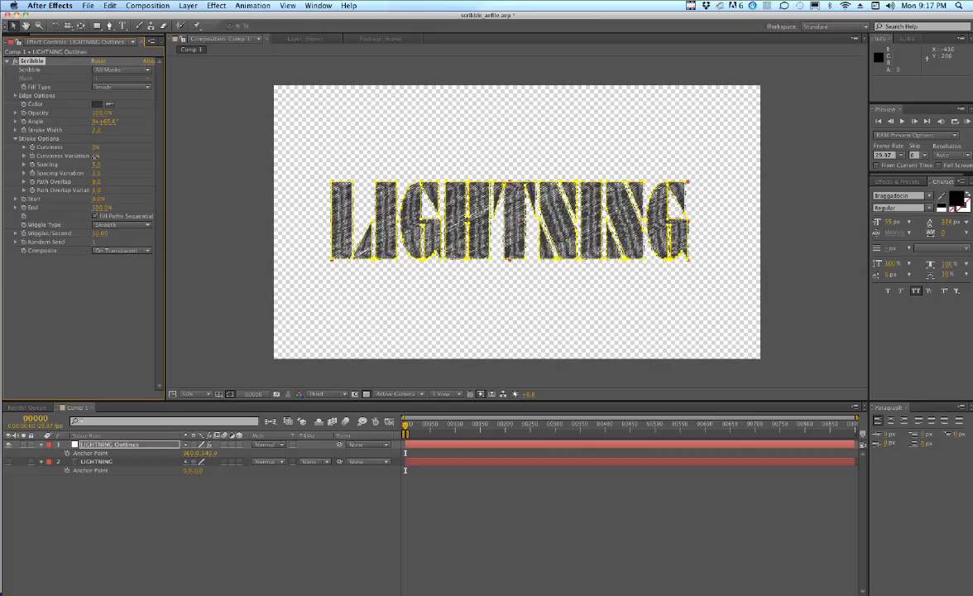
drag(95, 155, 97, 158)
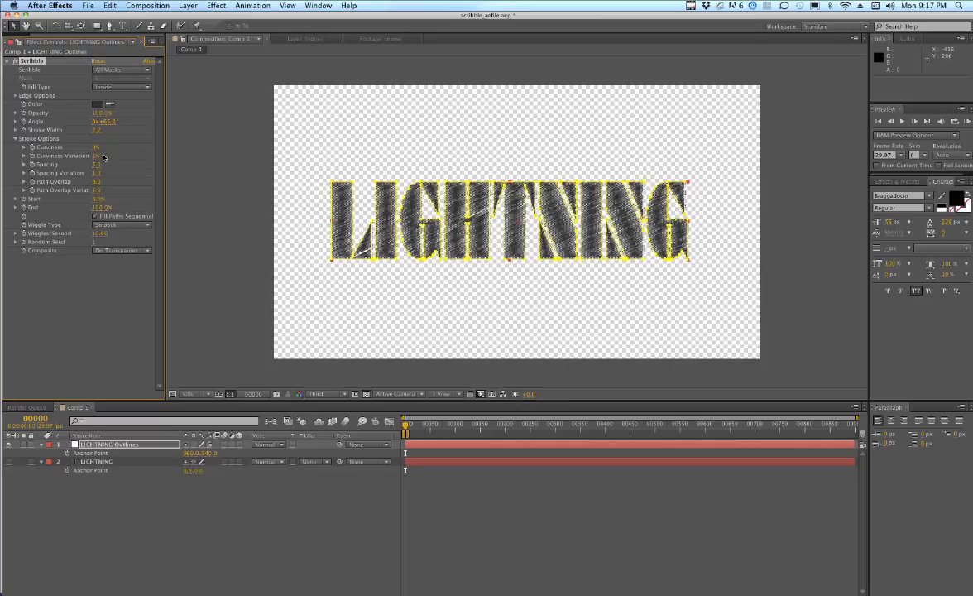
drag(100, 162, 98, 164)
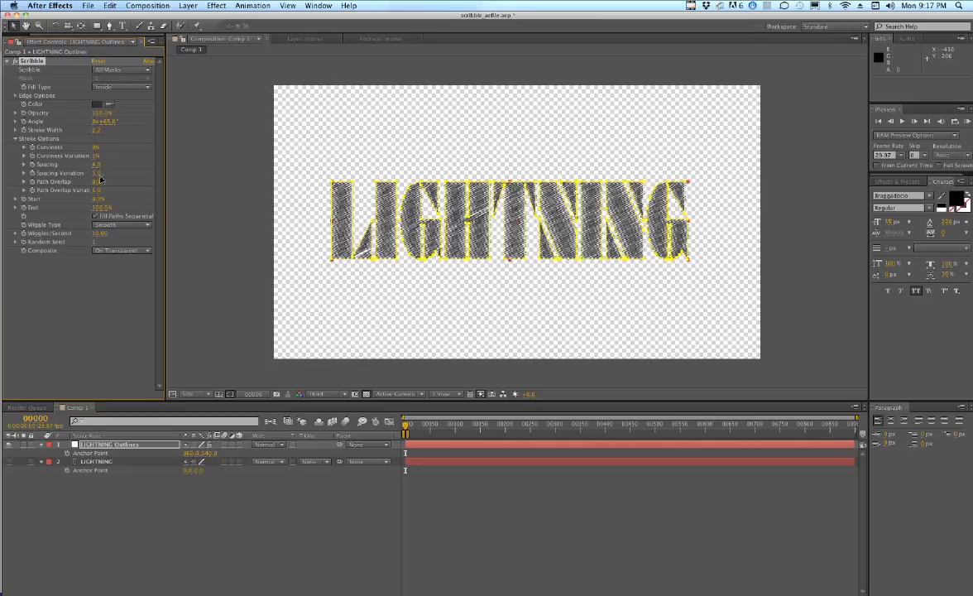
drag(98, 188, 91, 177)
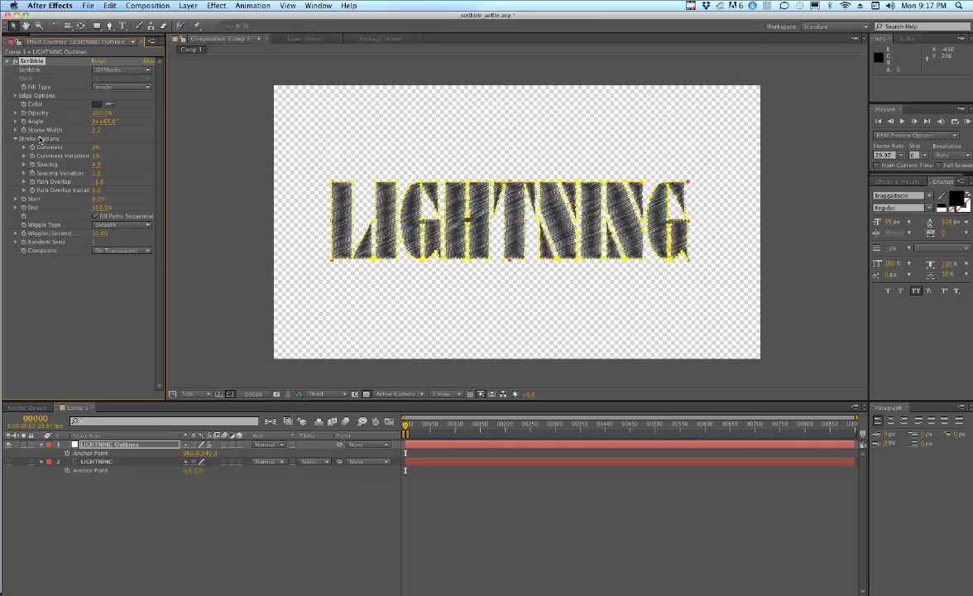
click(15, 138)
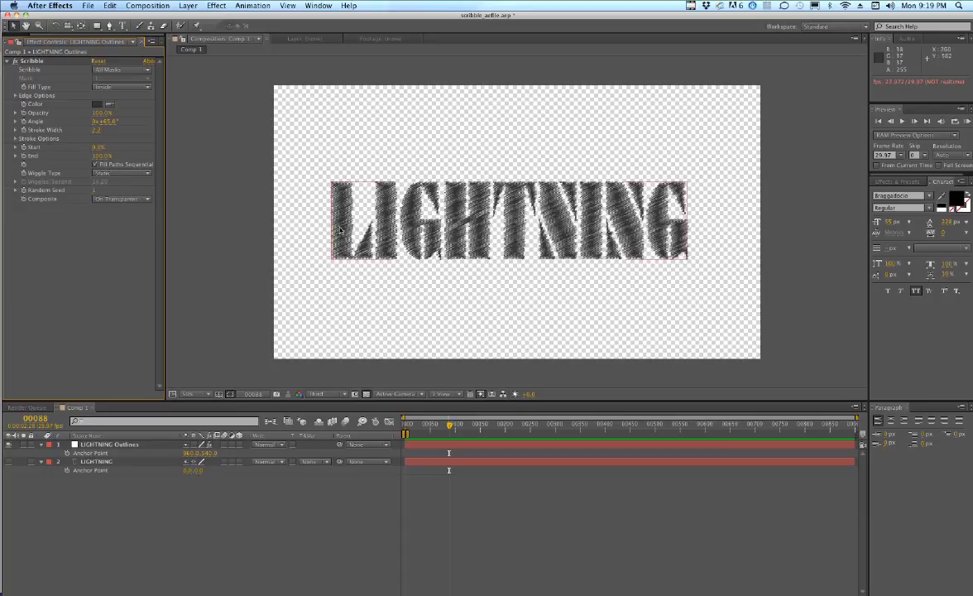
Change the Scribble wiggle type from Static to Jumpy and preview the animation near the beginning of the composition.
drag(449, 424, 495, 415)
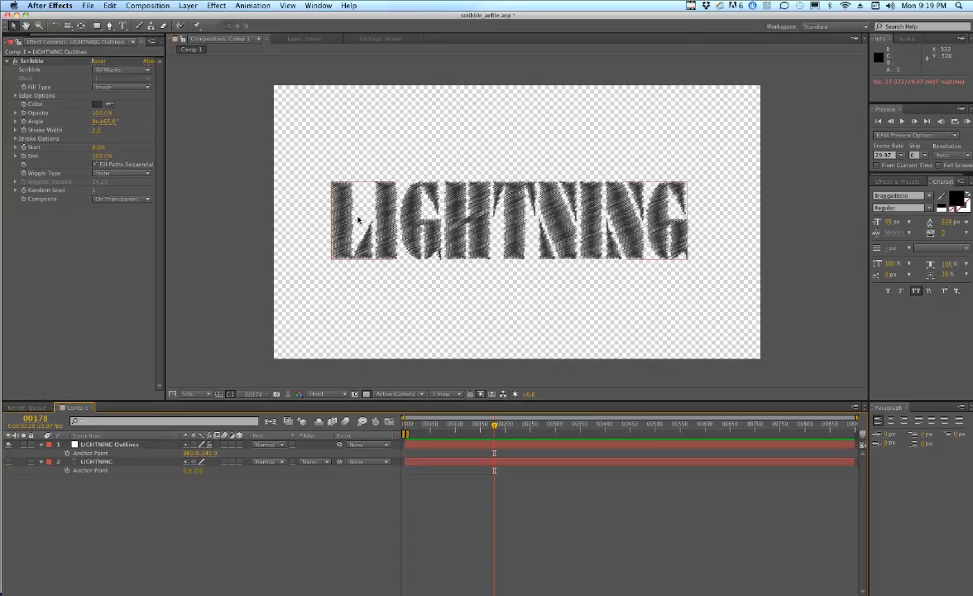
click(122, 173)
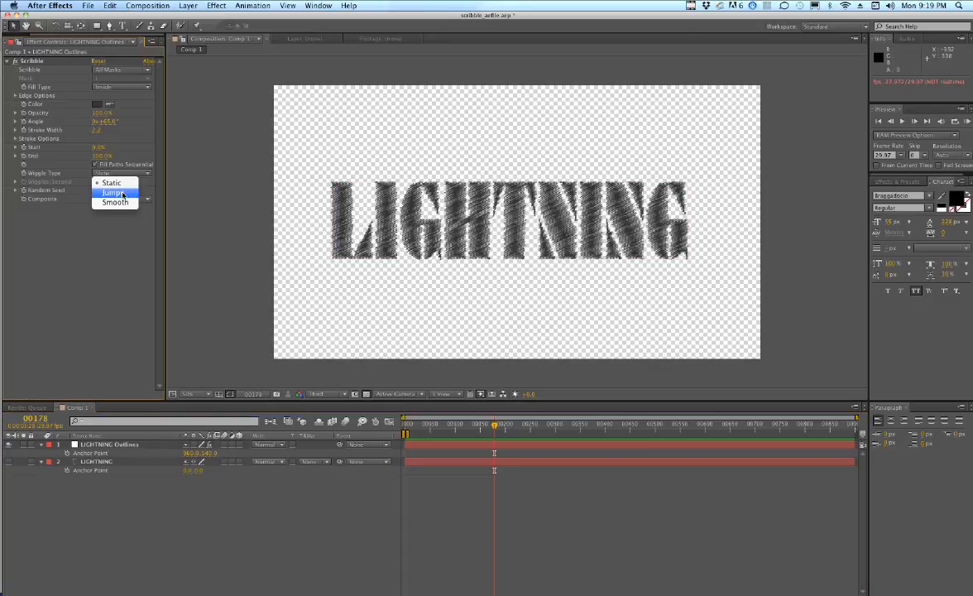
click(123, 194)
click(421, 428)
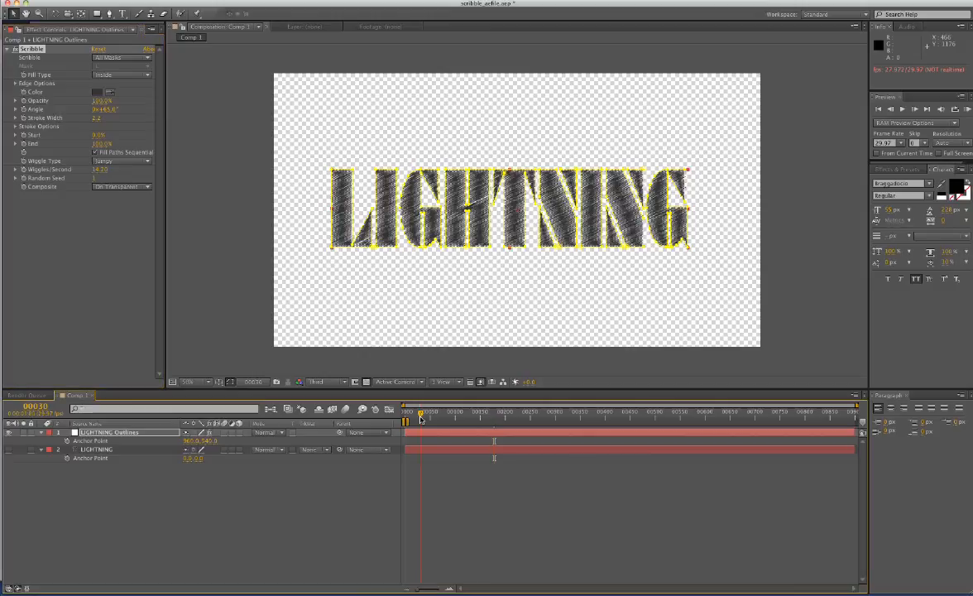
click(422, 475)
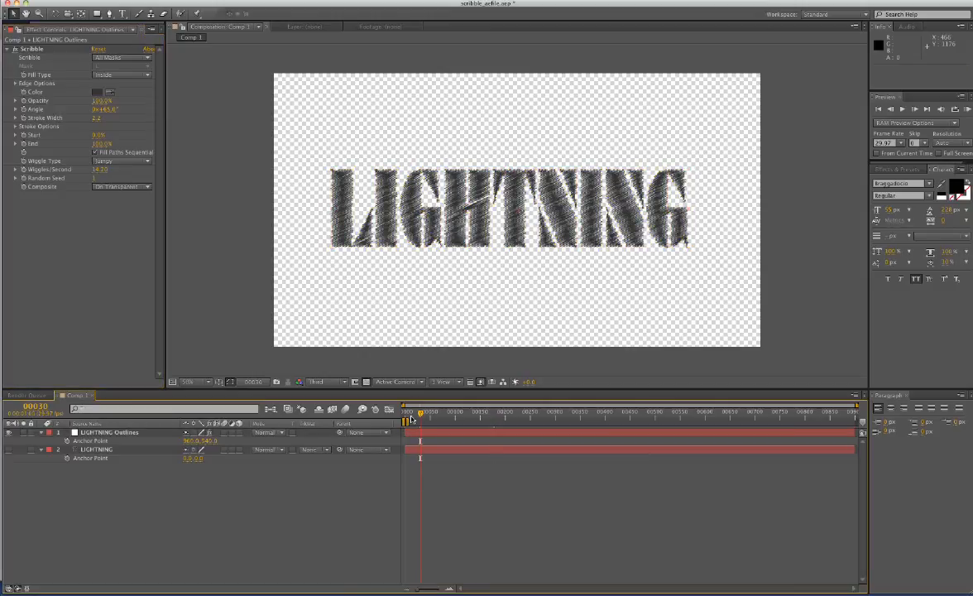
key(KP_0)
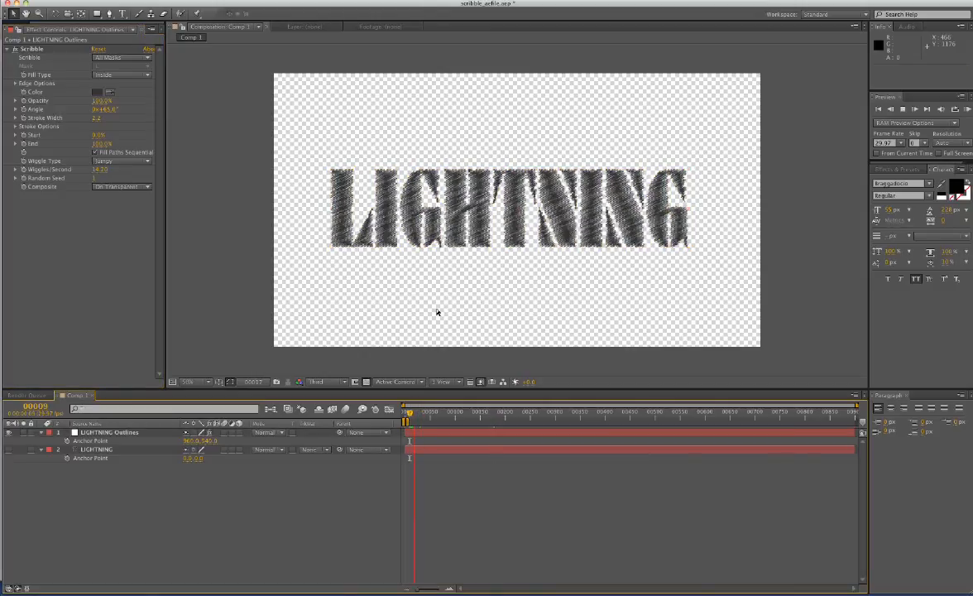
key(space)
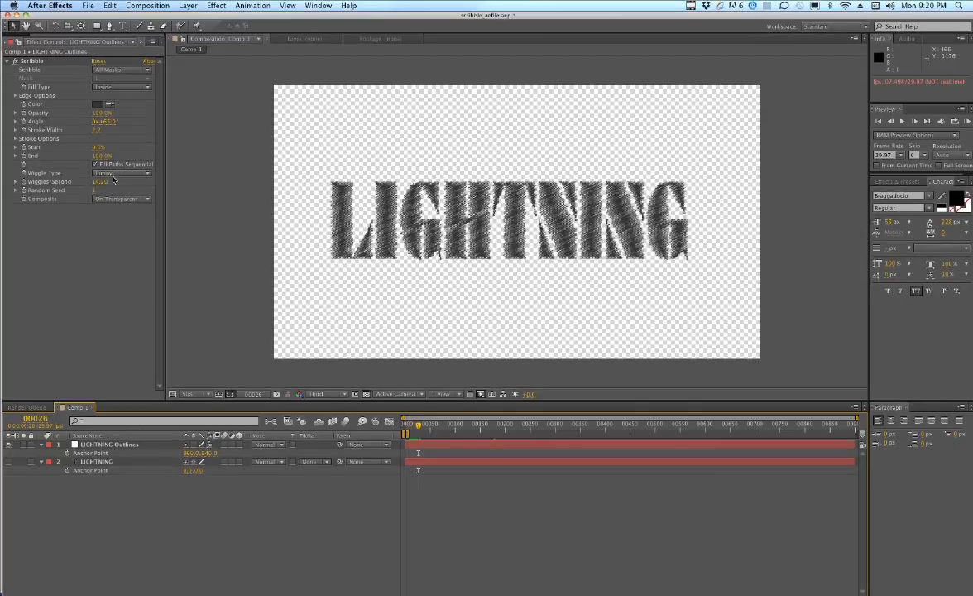
Try the Smooth wiggle type on the Scribble effect and preview the animation from near the start.
click(113, 180)
click(120, 206)
click(412, 414)
click(446, 499)
key(space)
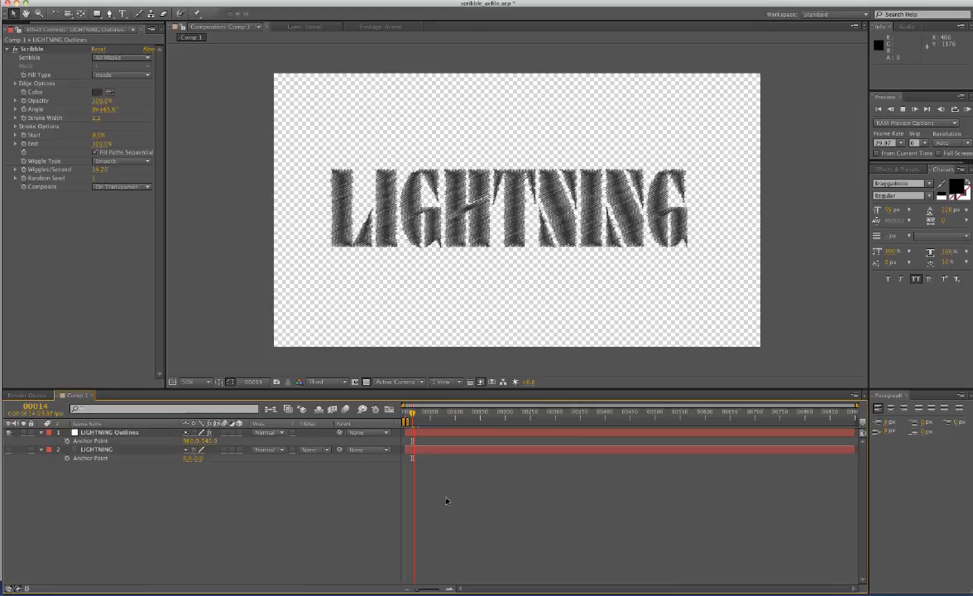
key(space)
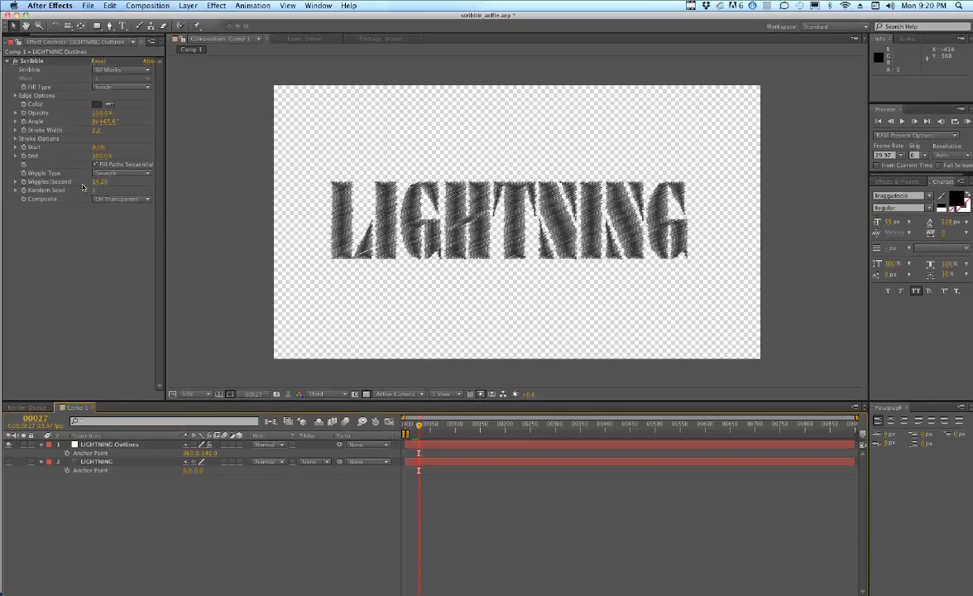
Set the Scribble wiggle type back to Jumpy and preview the result.
click(111, 179)
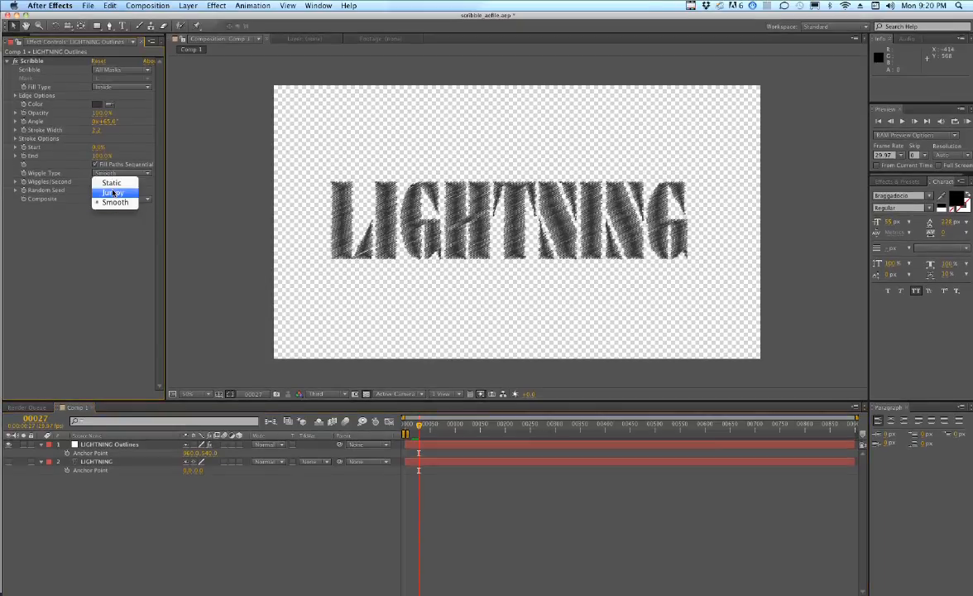
click(116, 190)
click(414, 418)
click(442, 498)
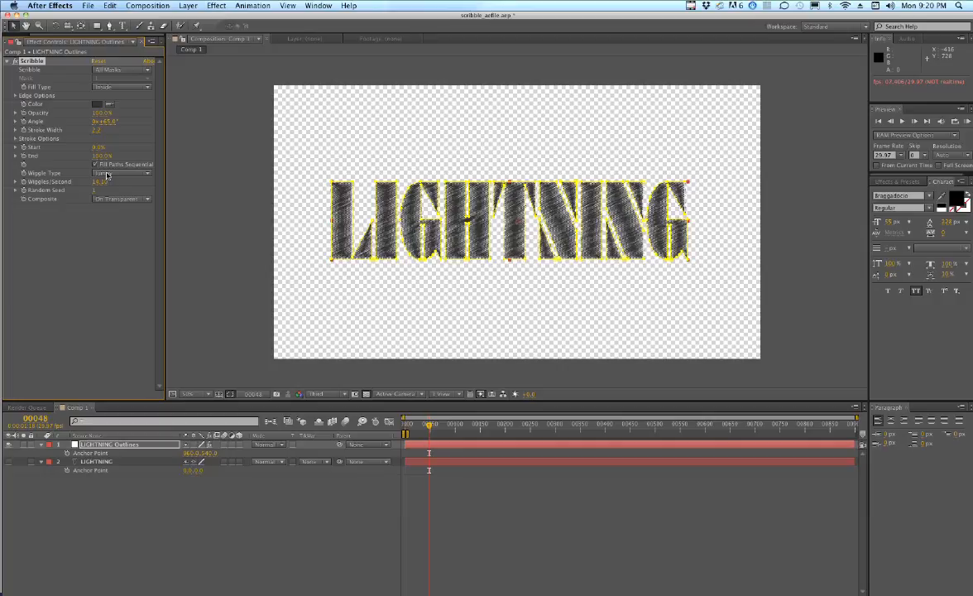
key(space)
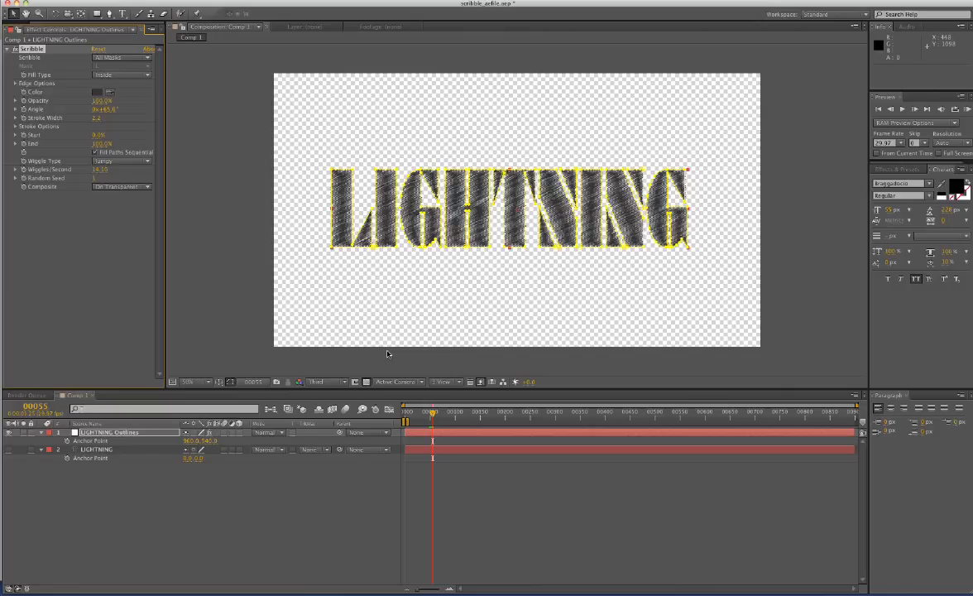
Show the original LIGHTNING text layer behind the outlines and set the Scribble color to white.
click(10, 453)
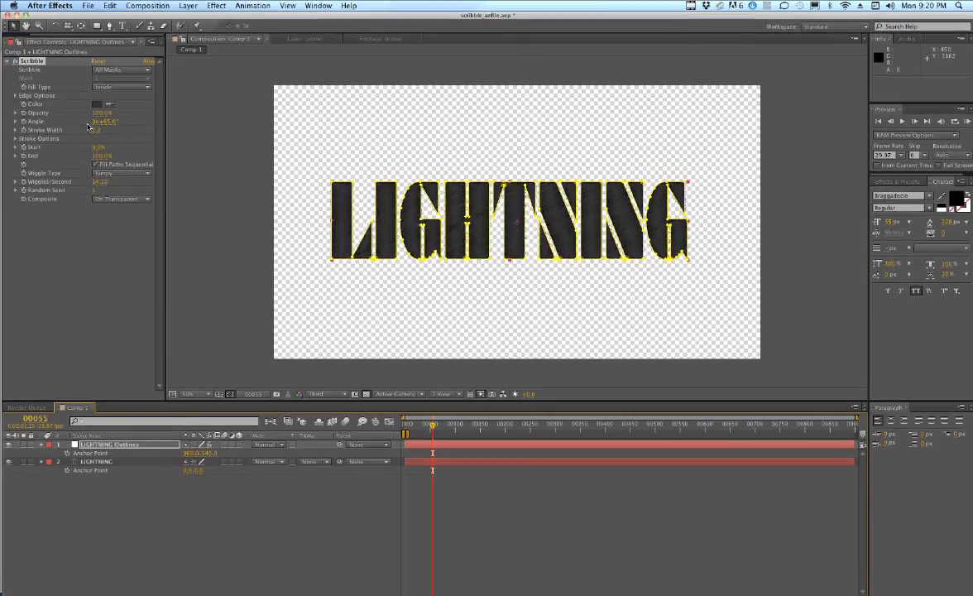
click(97, 104)
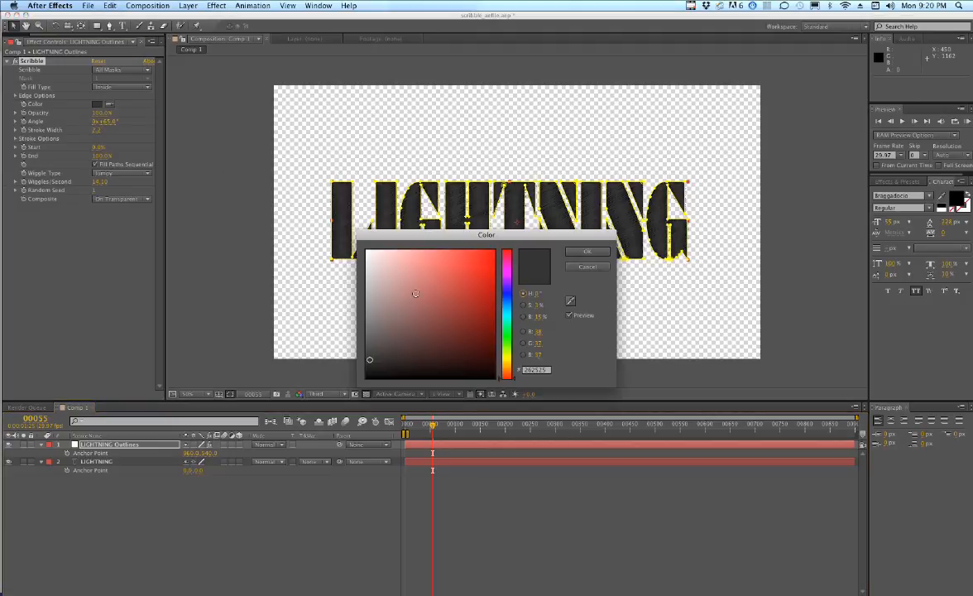
click(587, 251)
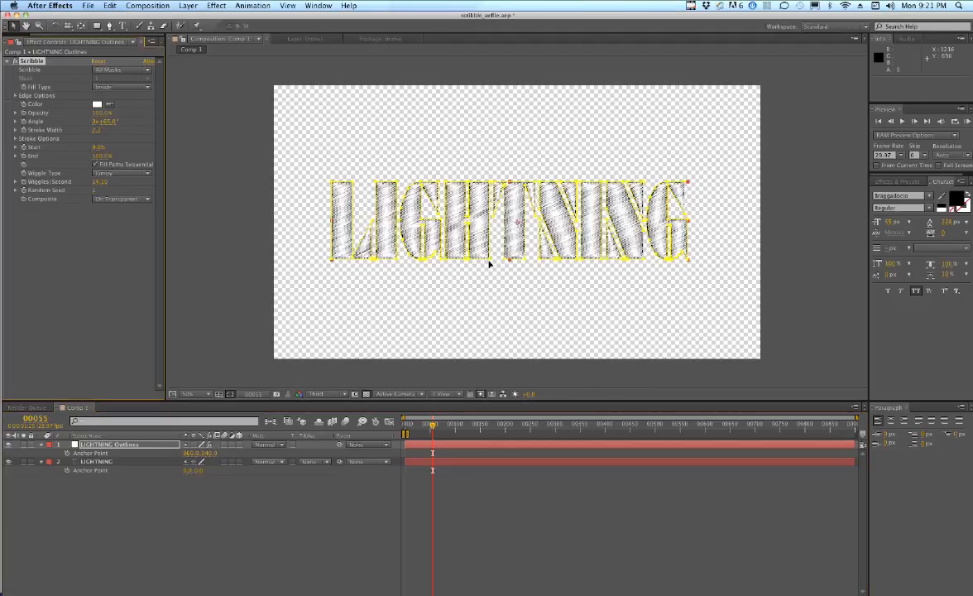
Preview the white scribble over the black text from the first frame of the composition.
key(Home)
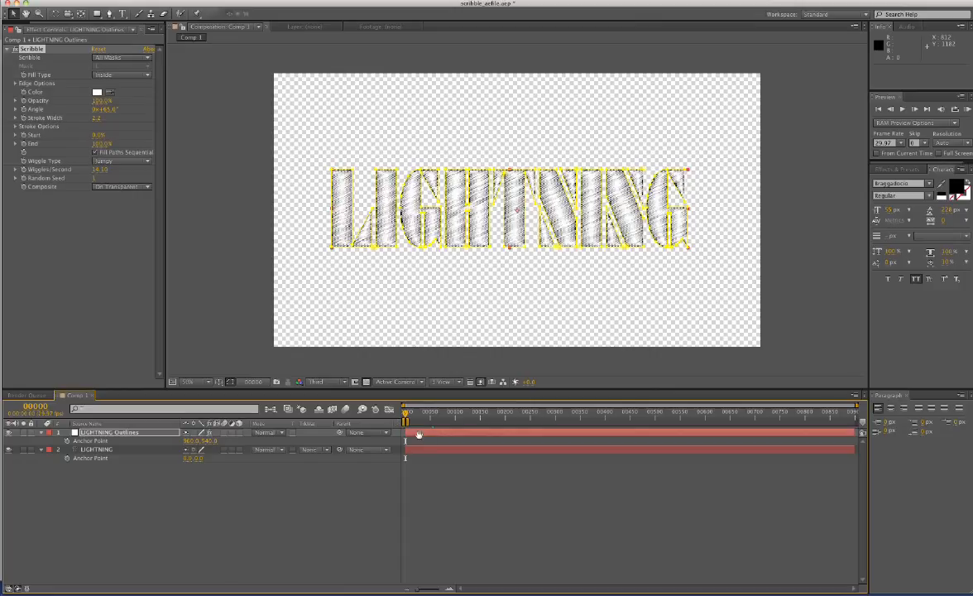
key(space)
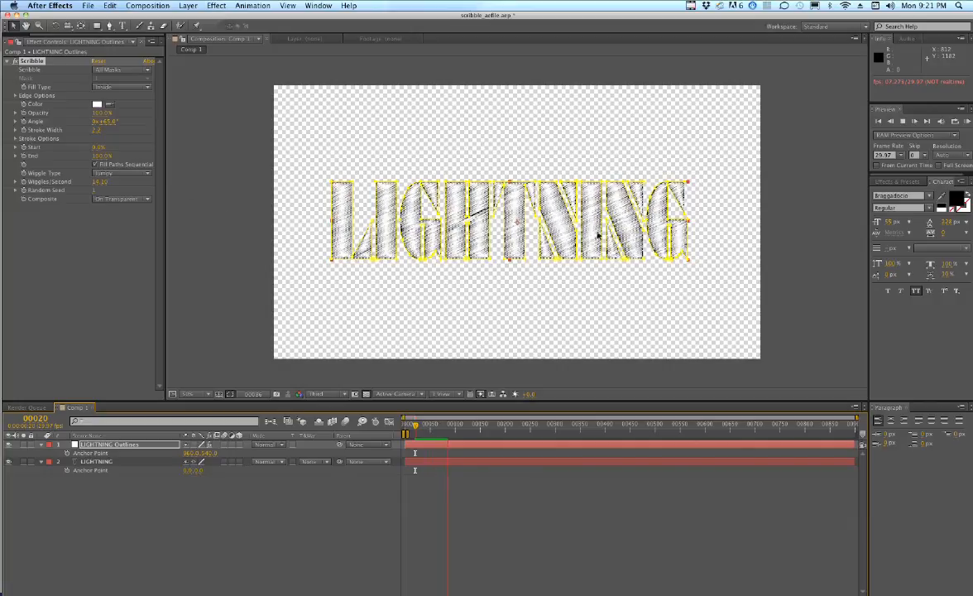
click(335, 293)
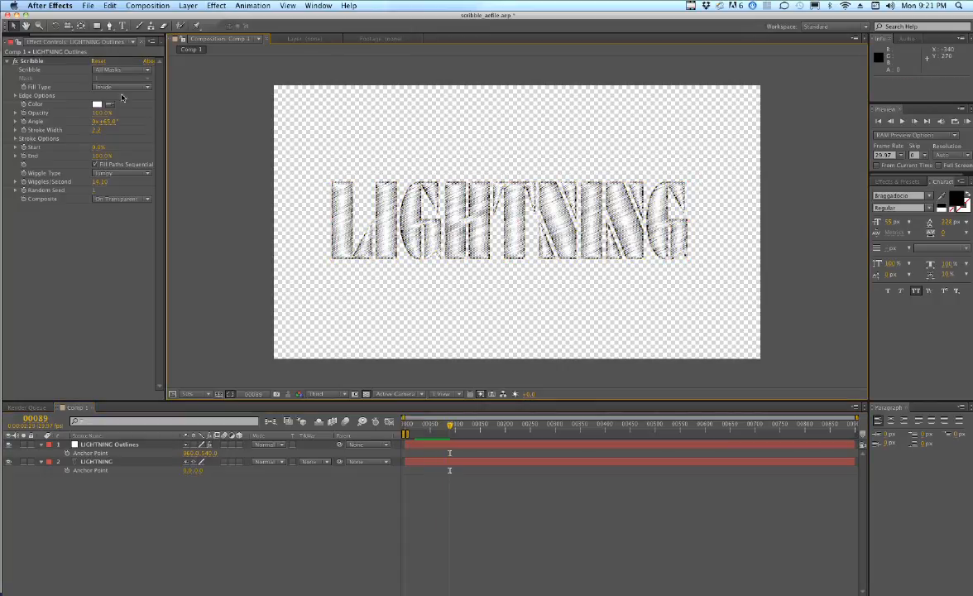
Set the Scribble color to a bright yellow.
click(97, 105)
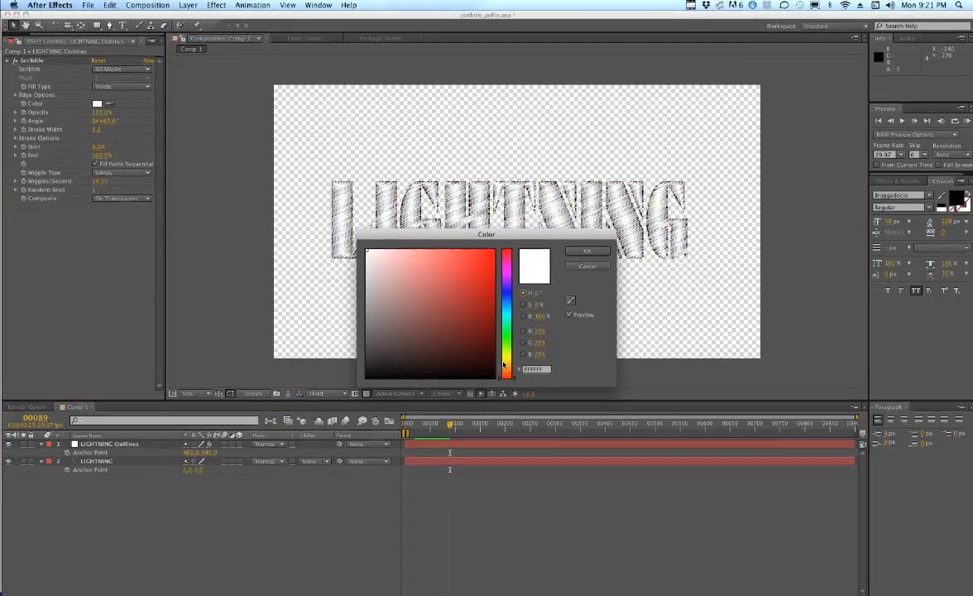
click(506, 358)
click(488, 263)
click(488, 247)
click(469, 276)
click(486, 255)
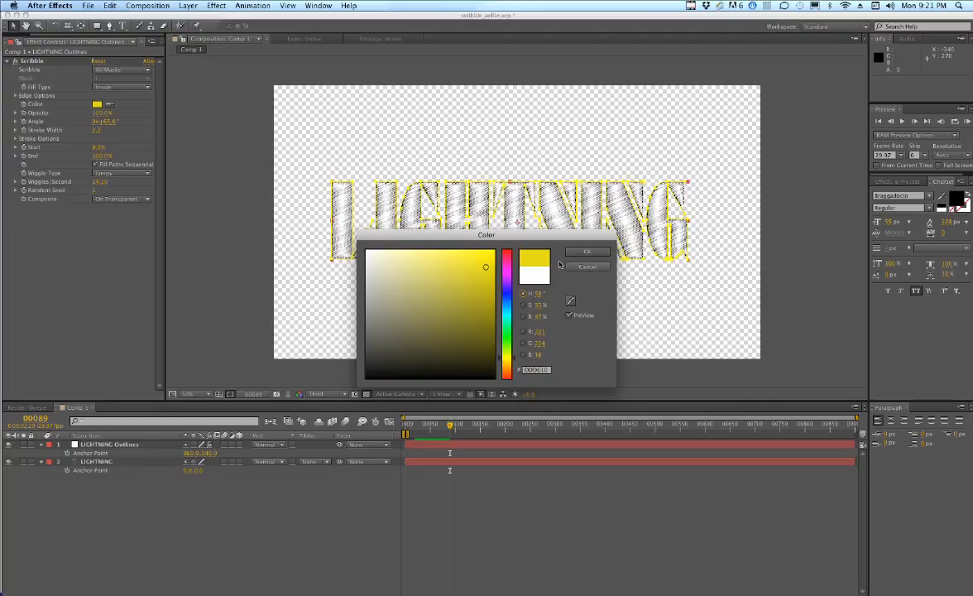
click(587, 250)
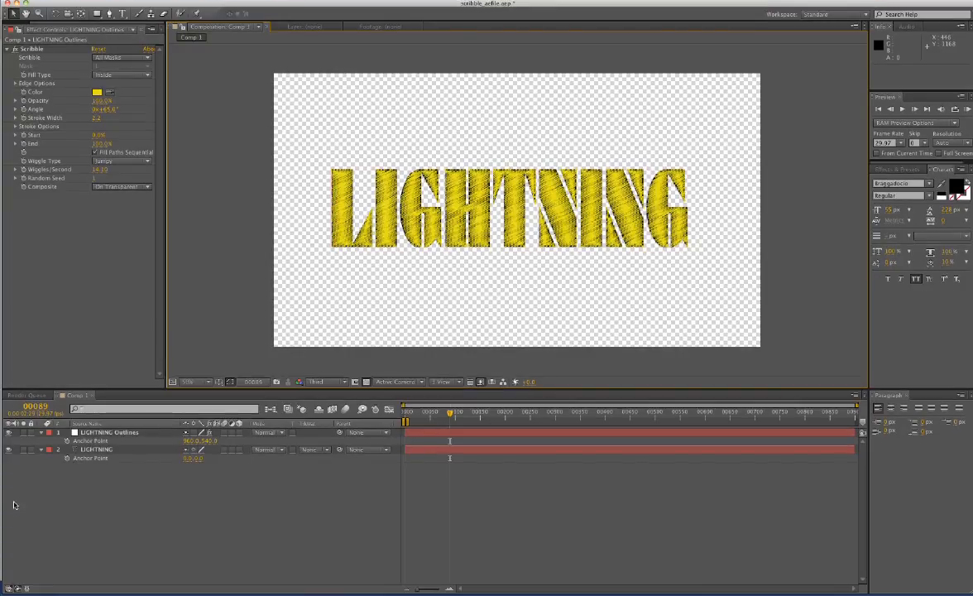
Hide the LIGHTNING Outlines layer and add an opacity keyframe to the original LIGHTNING text layer at frame 0.
click(42, 450)
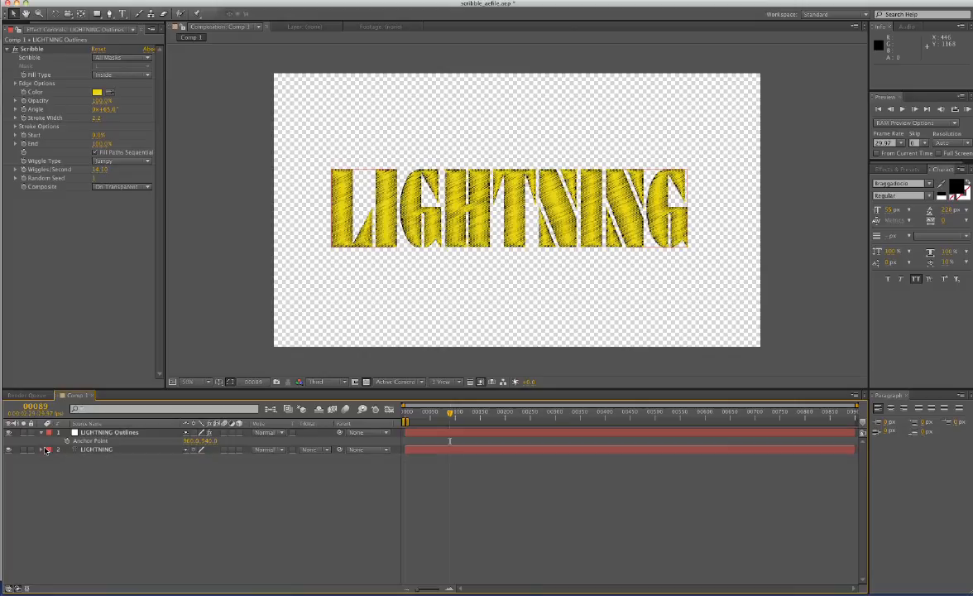
click(43, 449)
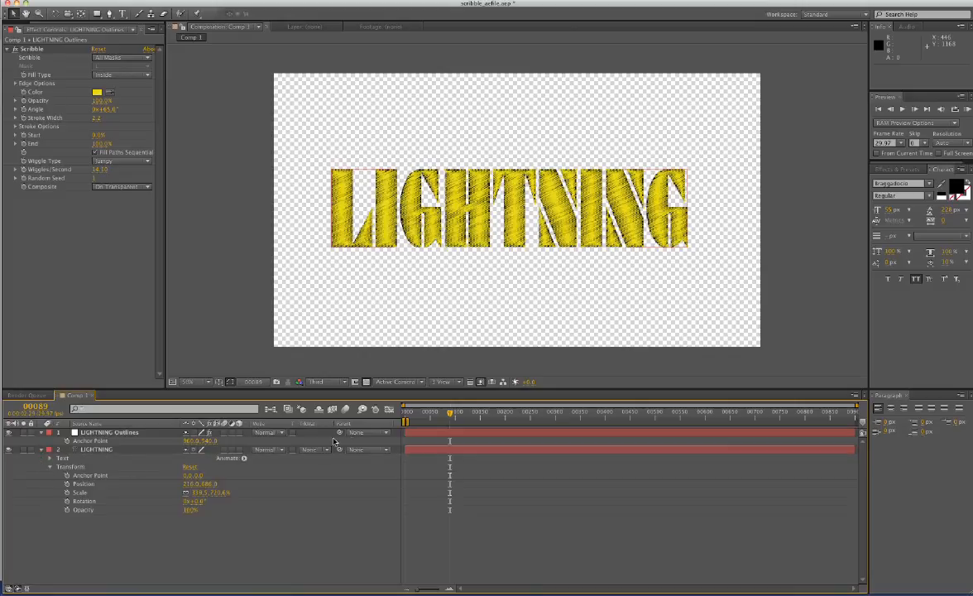
click(8, 433)
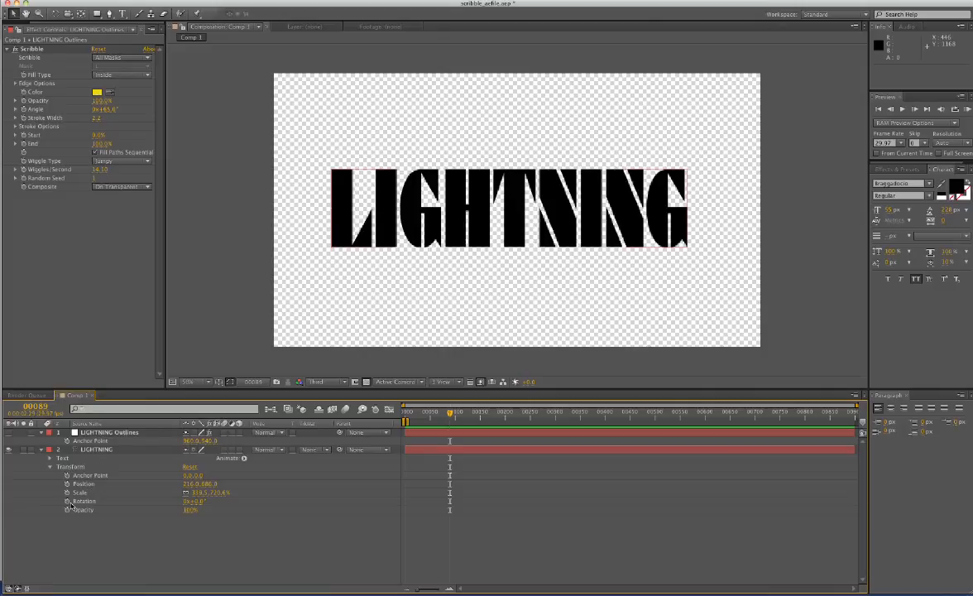
drag(429, 415, 378, 418)
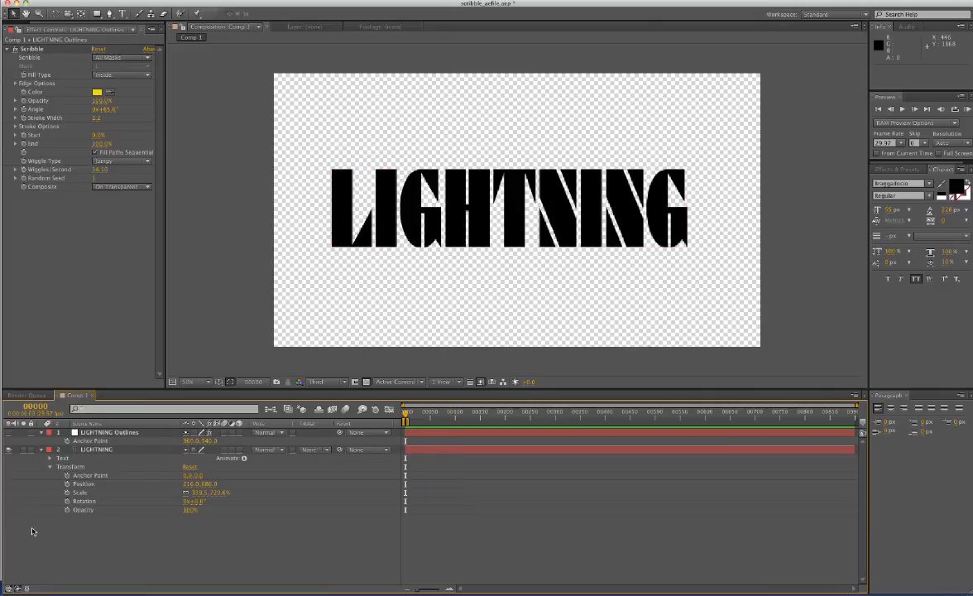
click(67, 509)
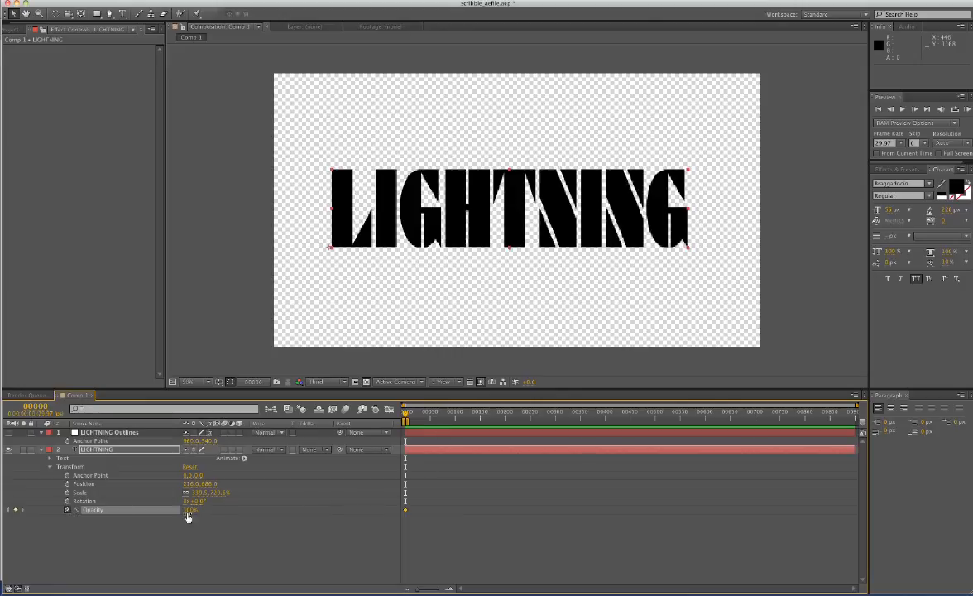
Keyframe the original LIGHTNING text layer's opacity at 0% on frame 0 and 100% on frame 44.
drag(187, 513, 184, 568)
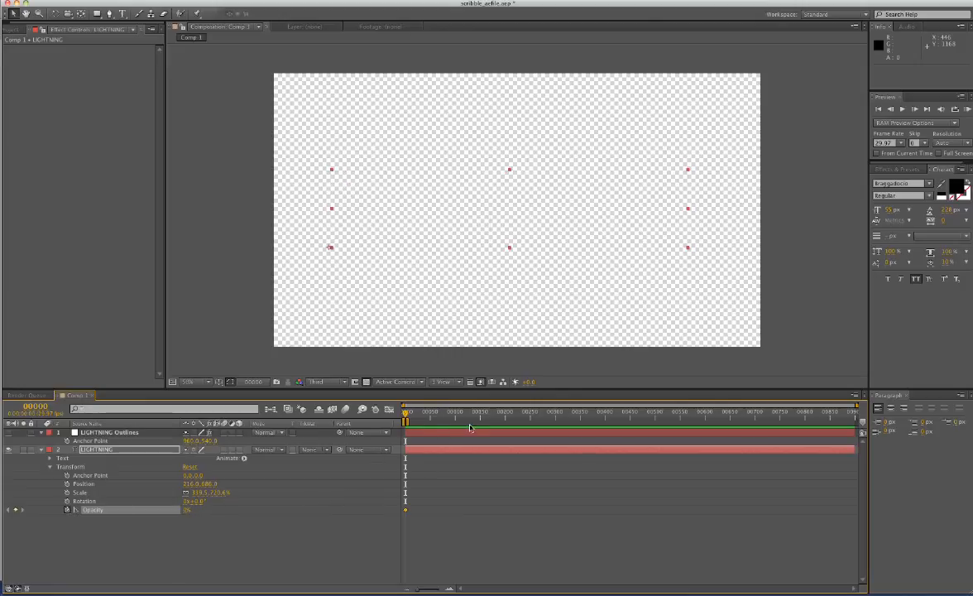
click(427, 414)
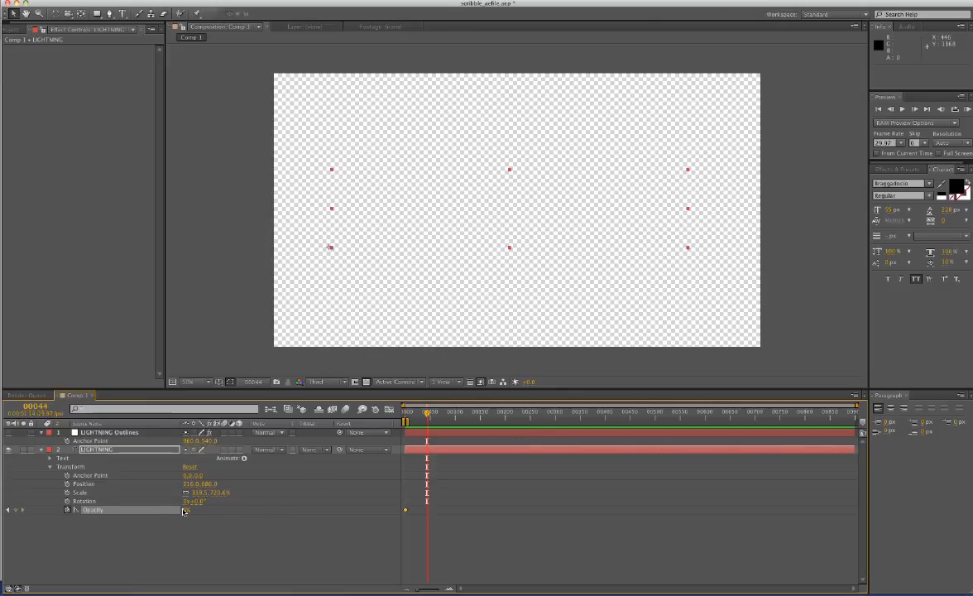
drag(184, 510, 190, 423)
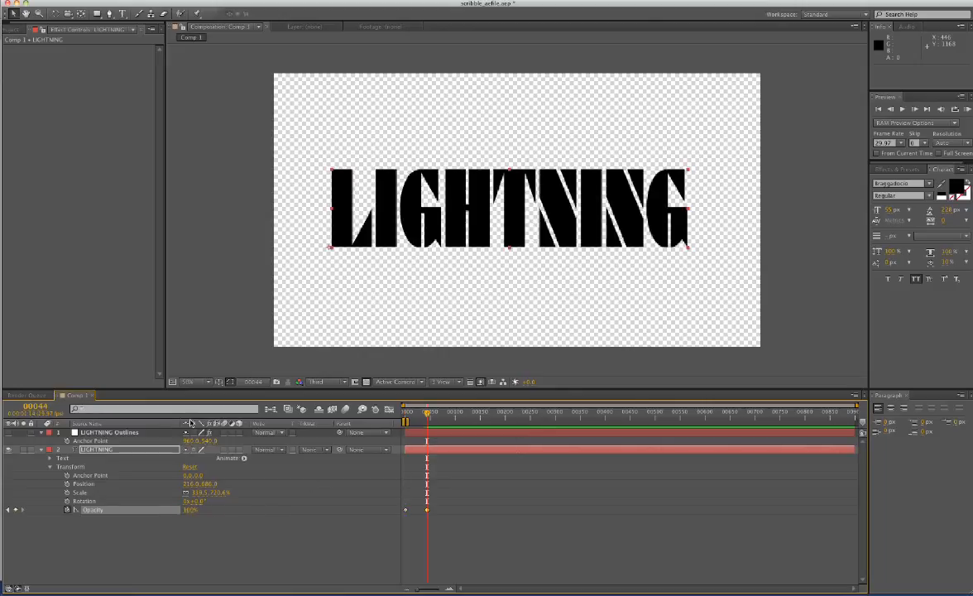
Go to frame 58, show the LIGHTNING Outlines layer again, and reveal its Scribble effect properties in the timeline.
drag(428, 413, 435, 422)
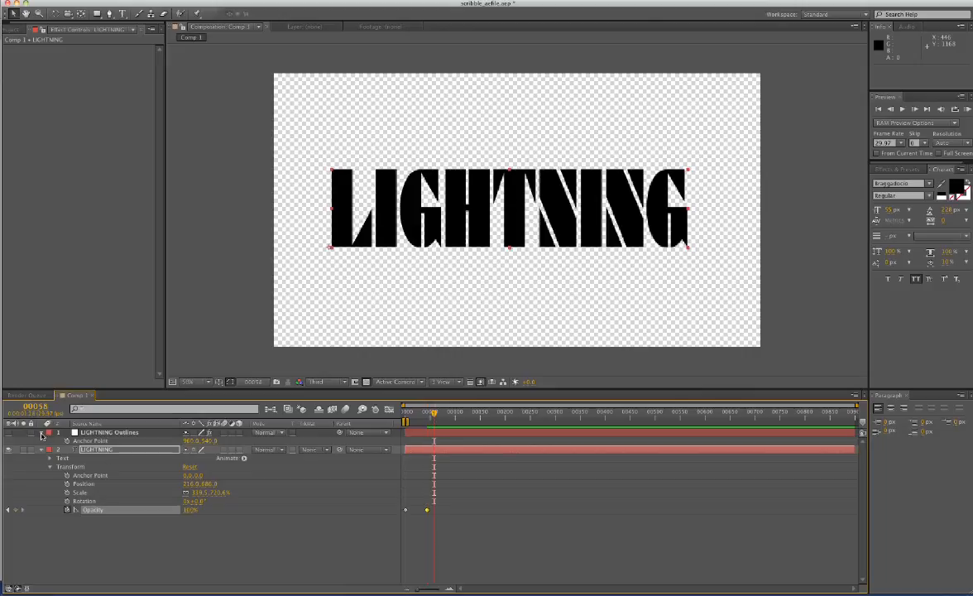
click(42, 436)
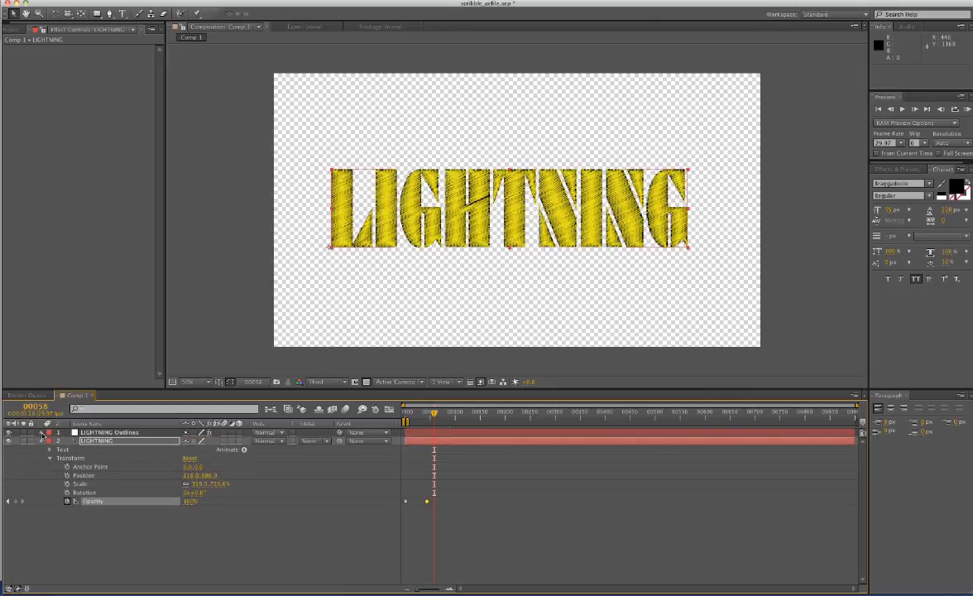
click(42, 434)
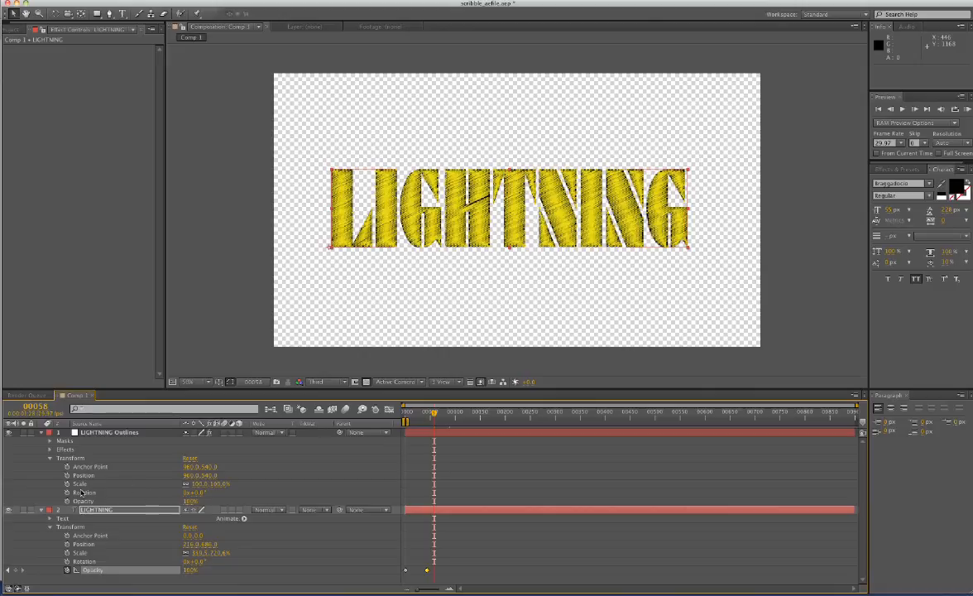
click(50, 449)
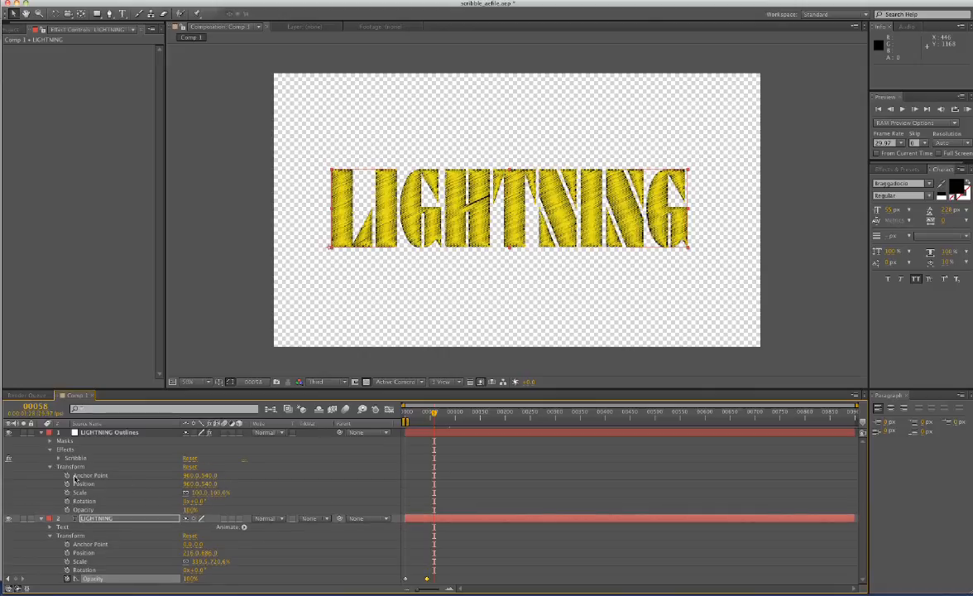
click(59, 458)
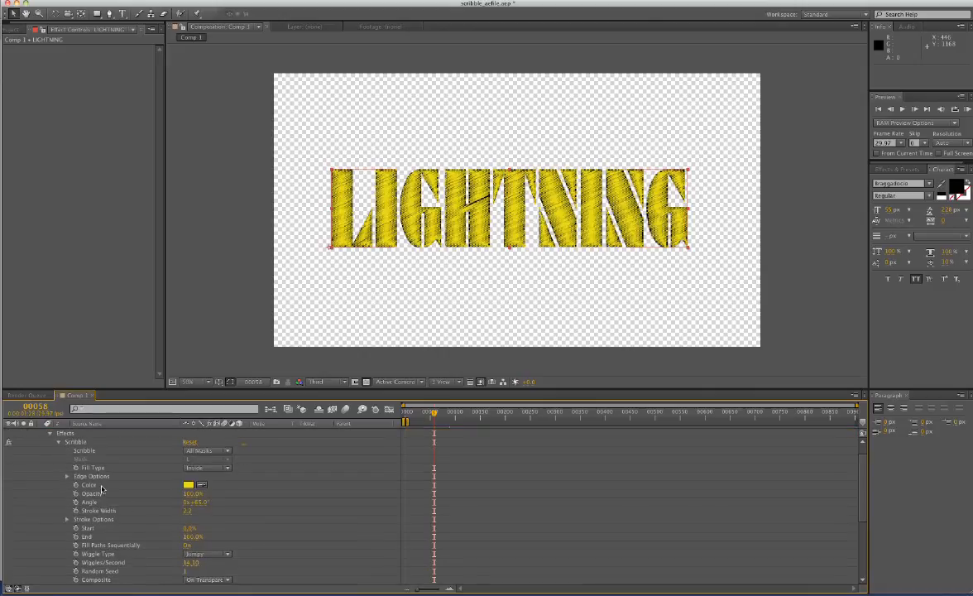
Keyframe the Scribble Start value of the outlines layer at 100% on frame 58 and 0% on frame 89.
click(76, 528)
drag(188, 529, 186, 524)
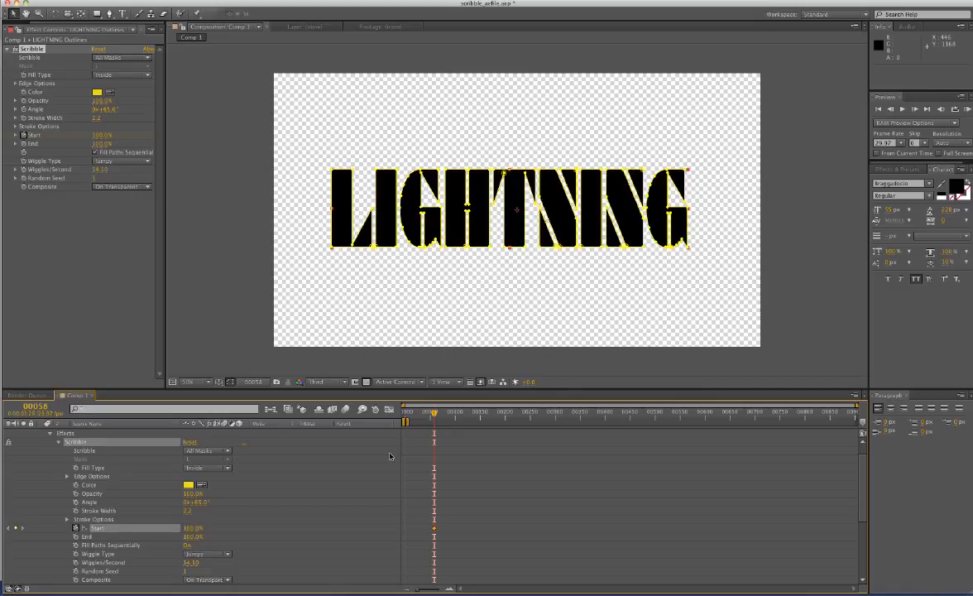
click(450, 414)
drag(188, 528, 187, 595)
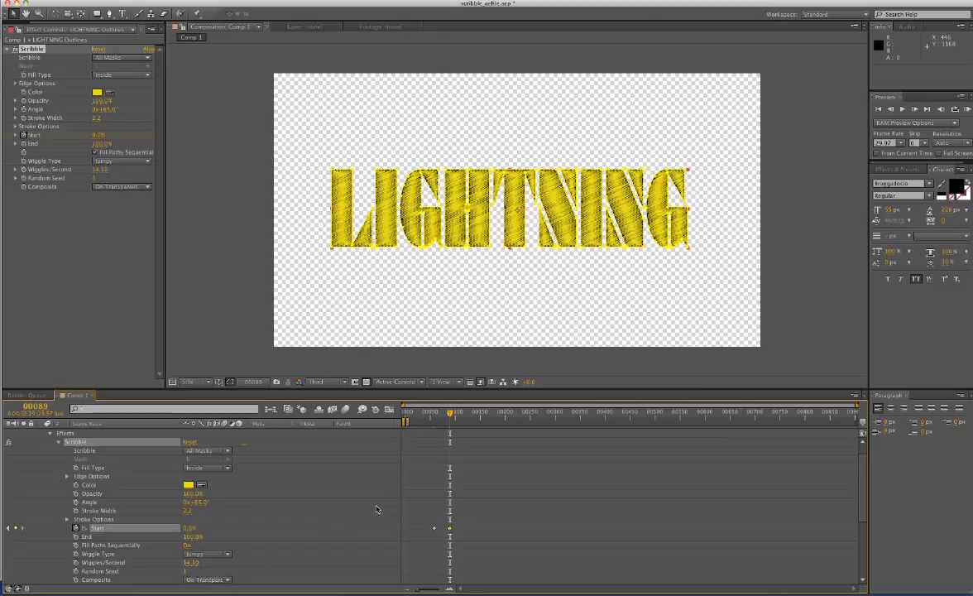
Preview the text fade-in and yellow scribble animation from the first frame of the composition.
click(425, 414)
drag(415, 416, 404, 415)
click(244, 325)
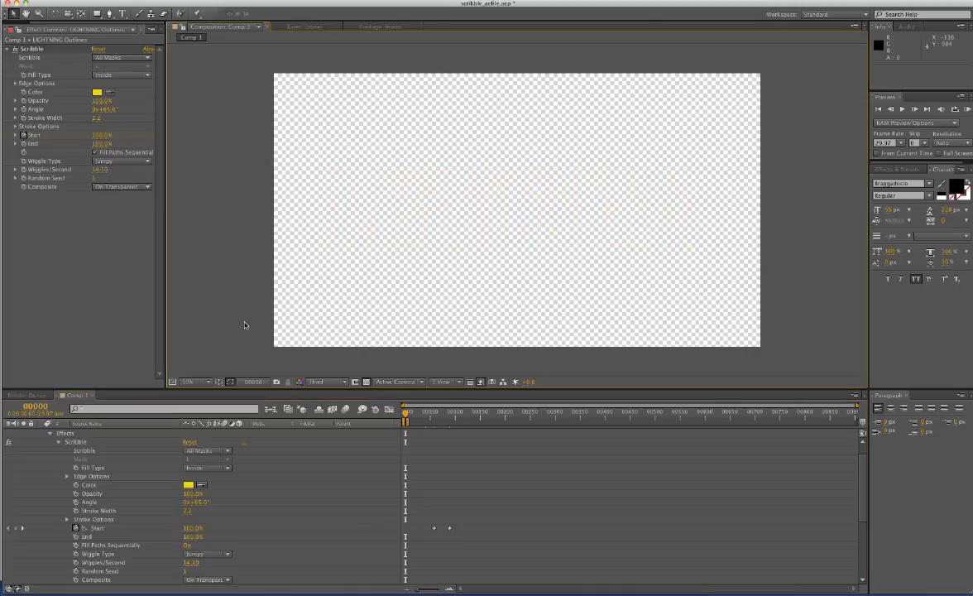
key(space)
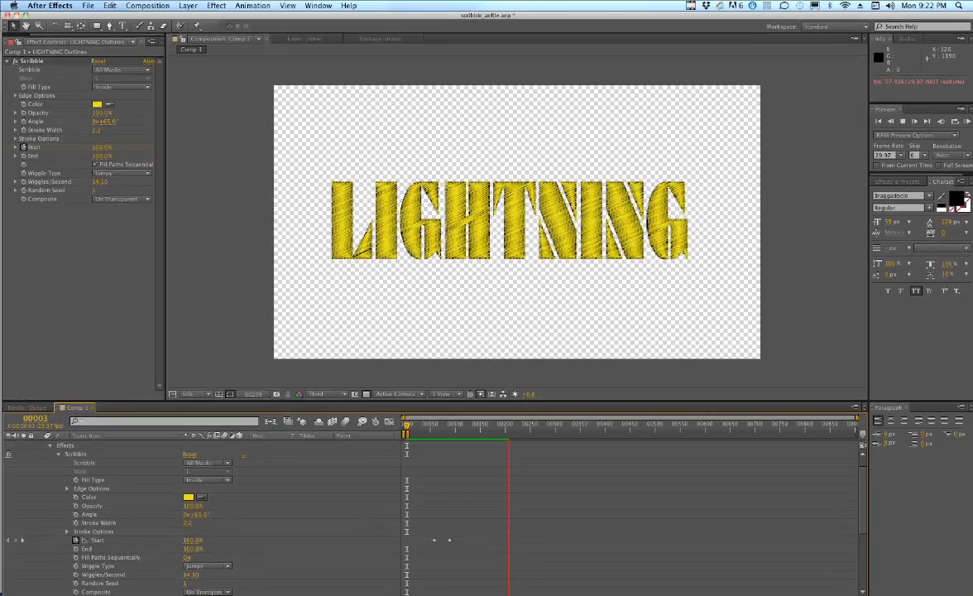
Stop the preview and replay the finished scribble wiggle from frame 115.
click(217, 5)
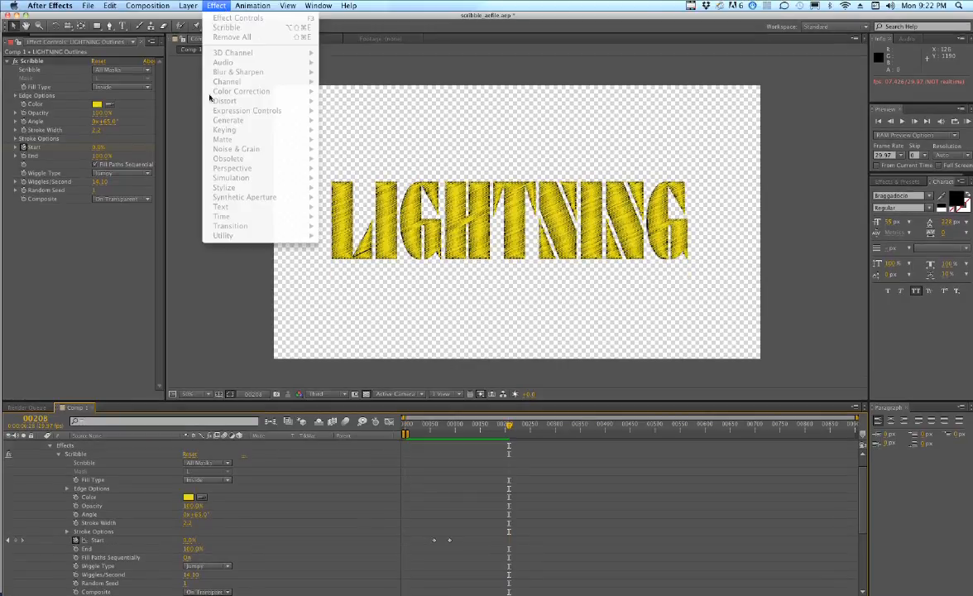
click(196, 138)
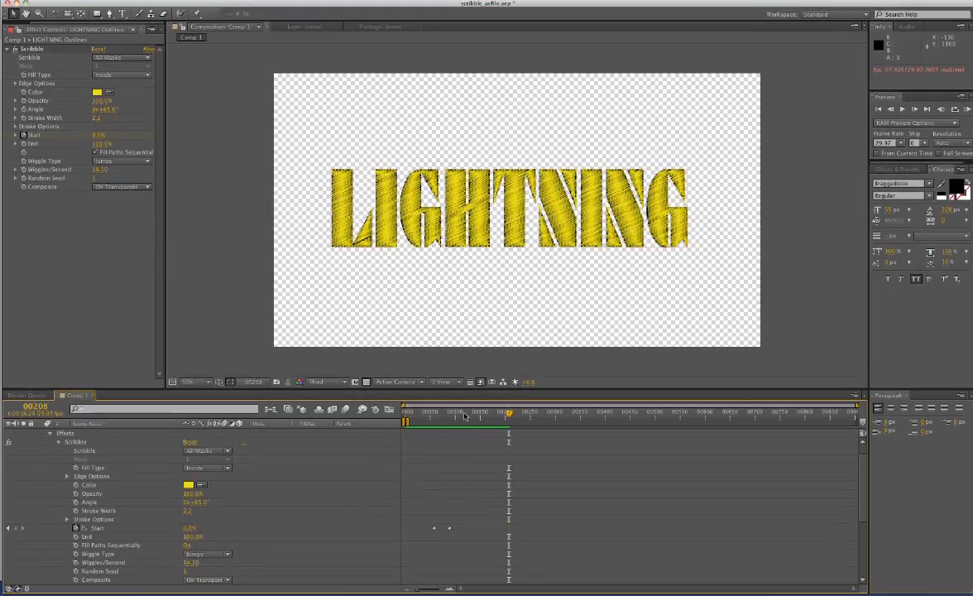
click(462, 424)
key(space)
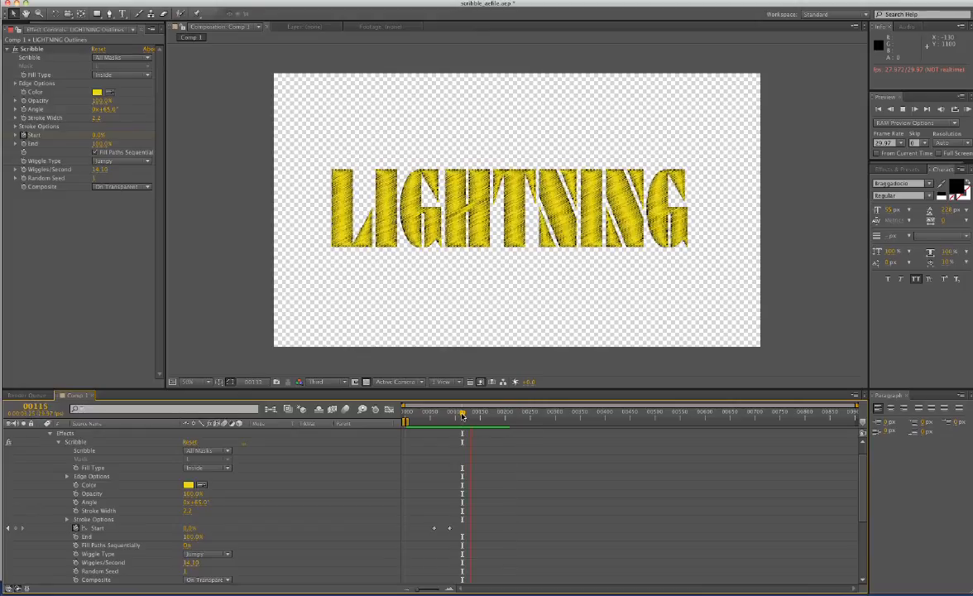